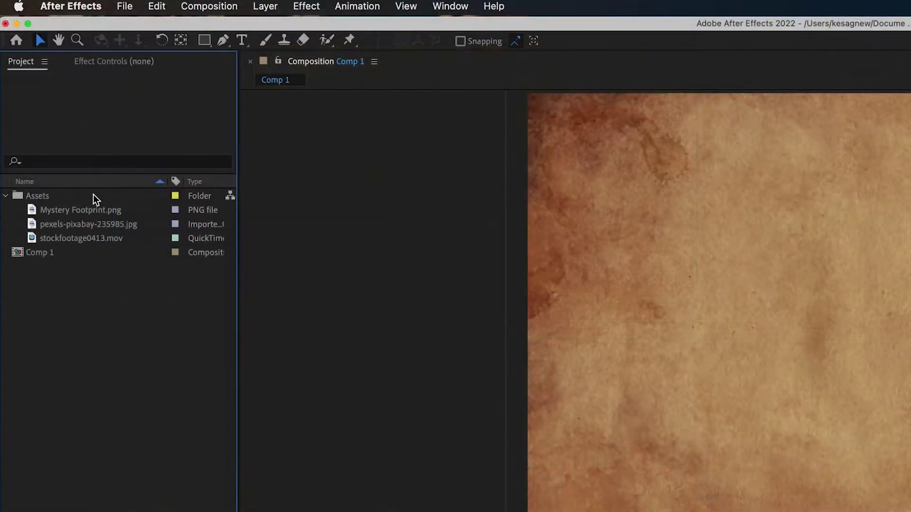
Add Mystery Footprint.png to Comp 1 and scale it down to 64%
left_click(47, 104)
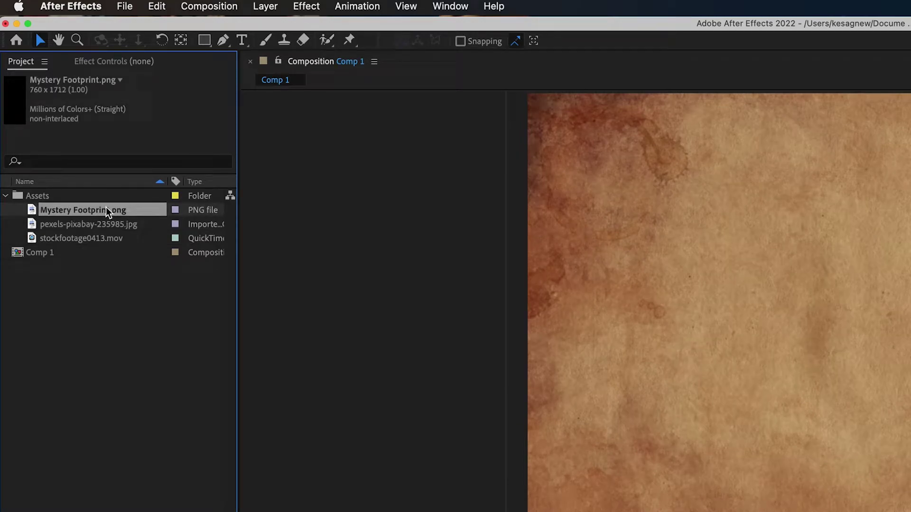
left_click(107, 240)
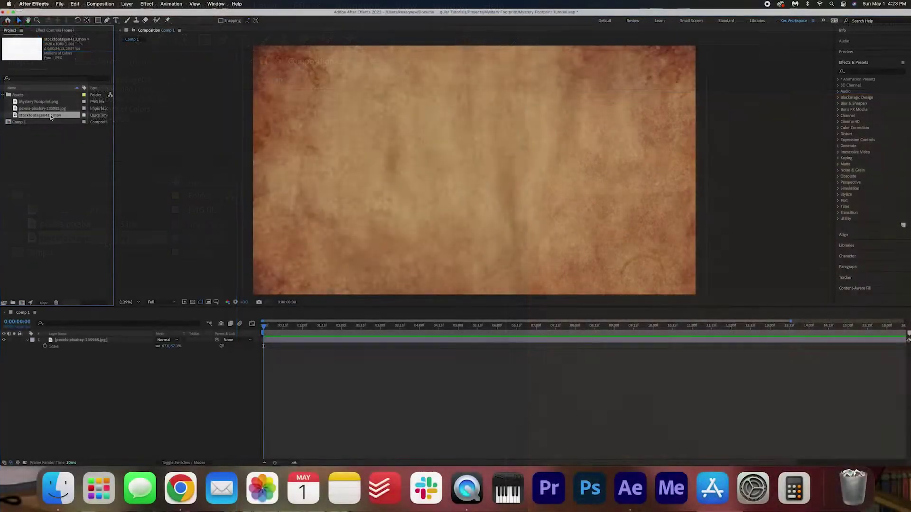
left_click_drag(38, 103, 86, 340)
key("s")
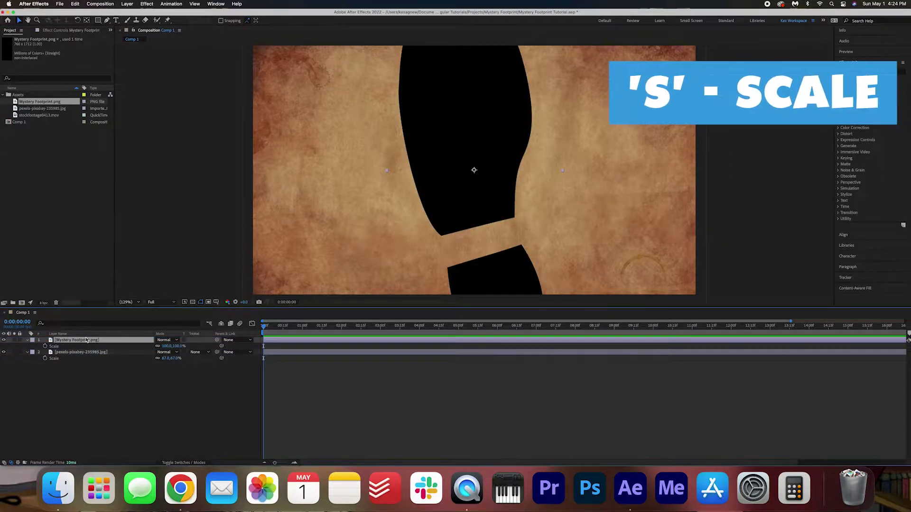
left_click_drag(172, 343, 155, 347)
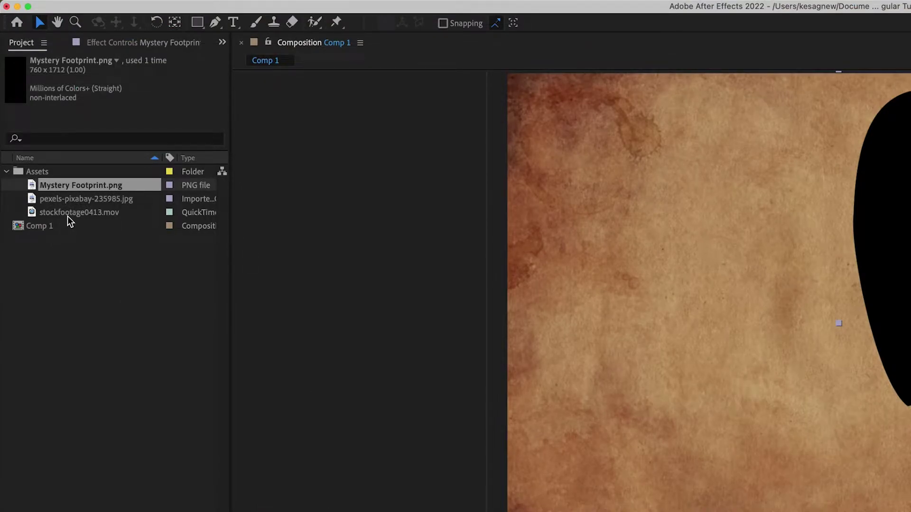
Place stockfootage0413.mov as the top layer at about 51% opacity
left_click_drag(67, 213, 189, 511)
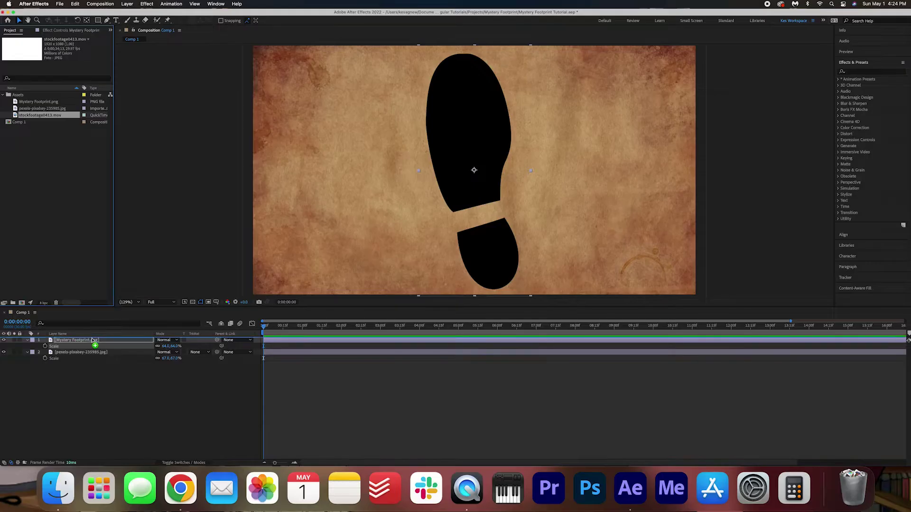
left_click_drag(93, 341, 93, 342)
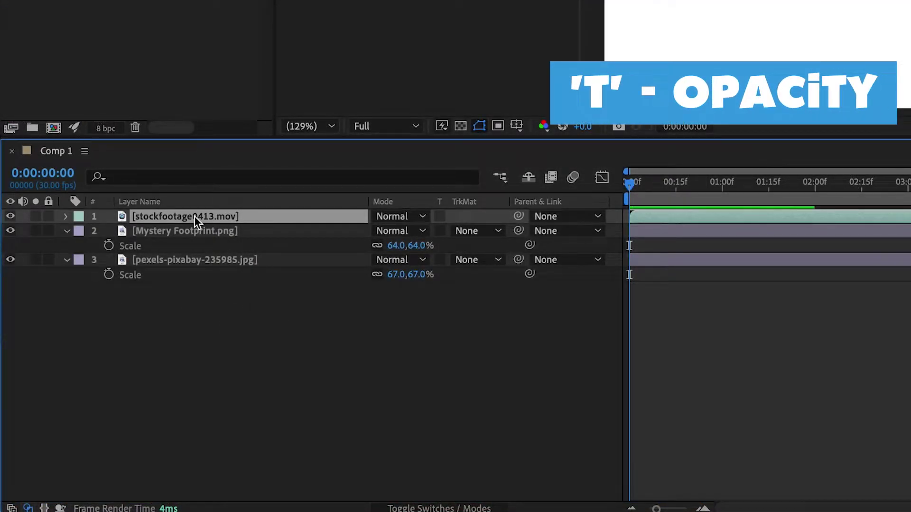
key("t")
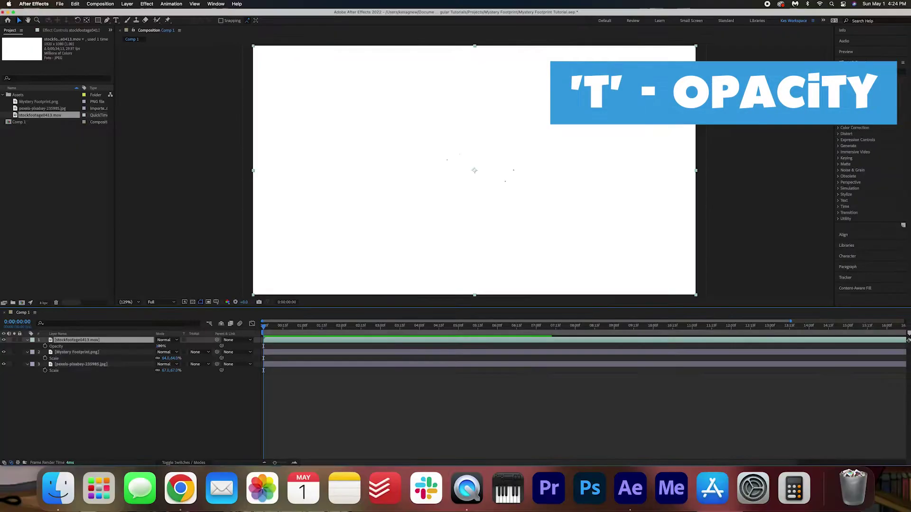
left_click_drag(379, 231, 341, 229)
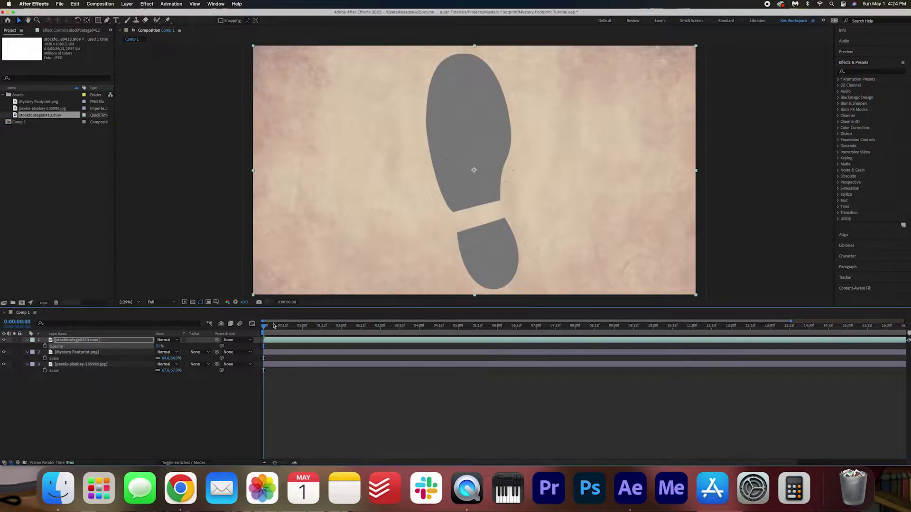
Preview the ink blot spreading over the footprint
mouse_move(265, 328)
left_mouse_down()
mouse_move(318, 328)
mouse_move(267, 327)
left_mouse_up()
key("space")
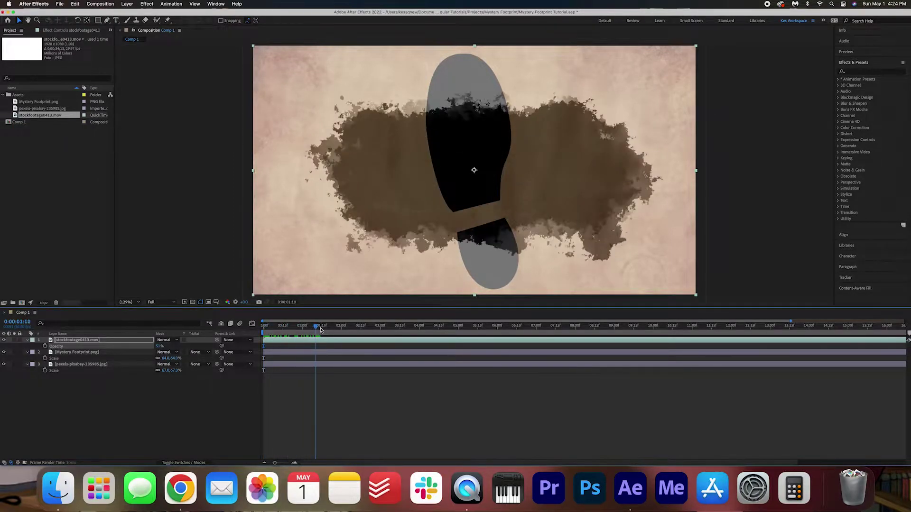
key("space")
key("space")
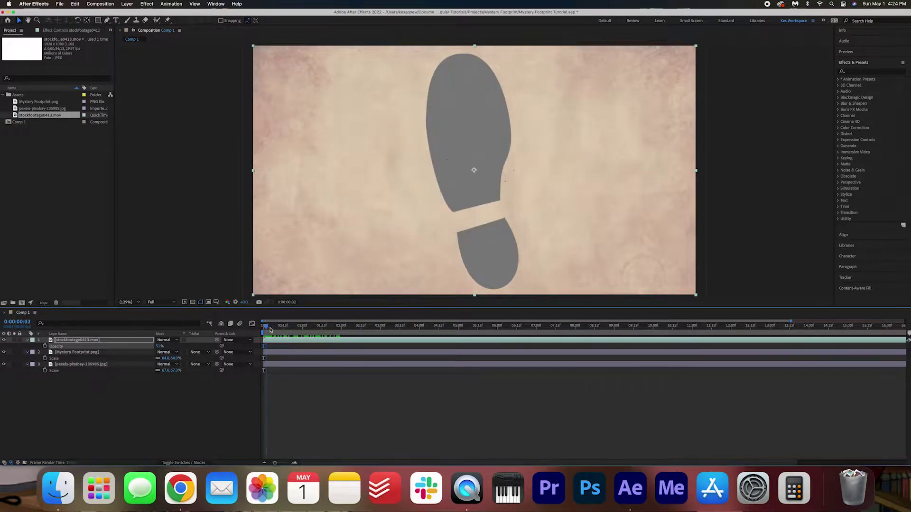
left_click_drag(328, 332, 338, 332)
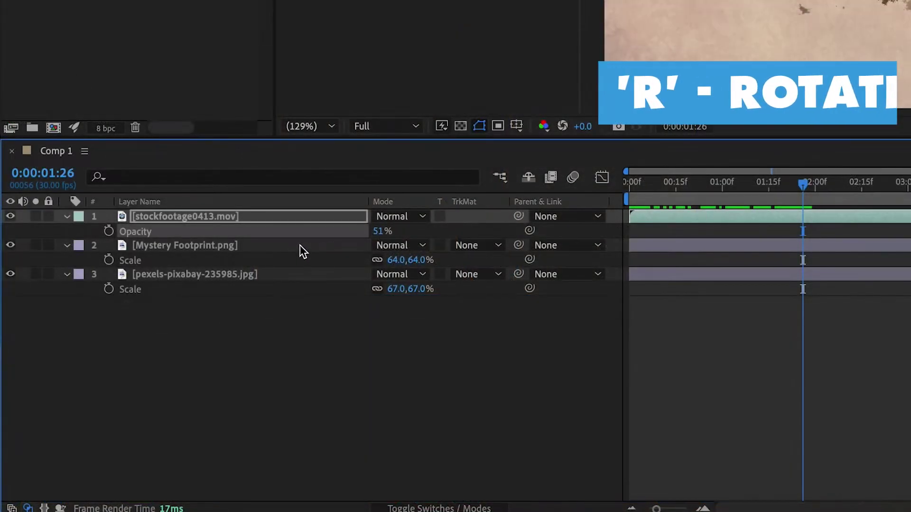
Rotate the ink-blot footage to 78° and nudge it slightly right
key("r")
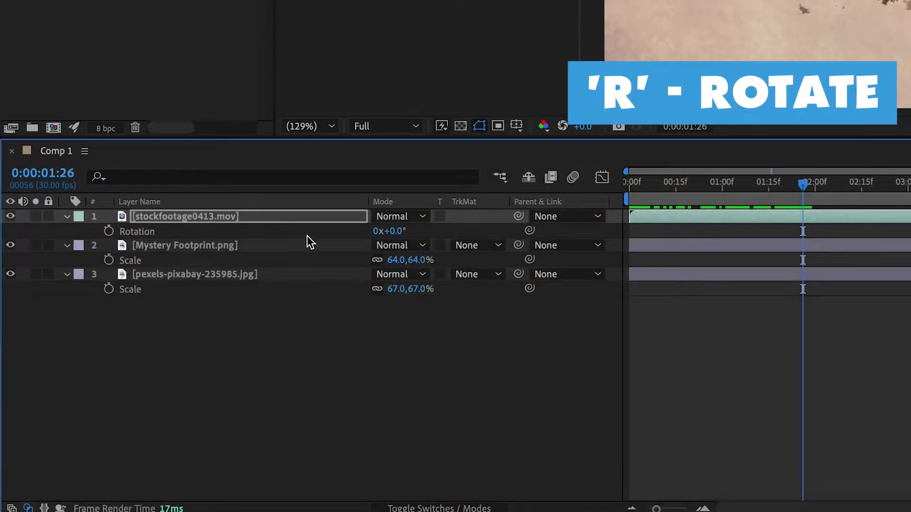
left_click_drag(390, 231, 418, 231)
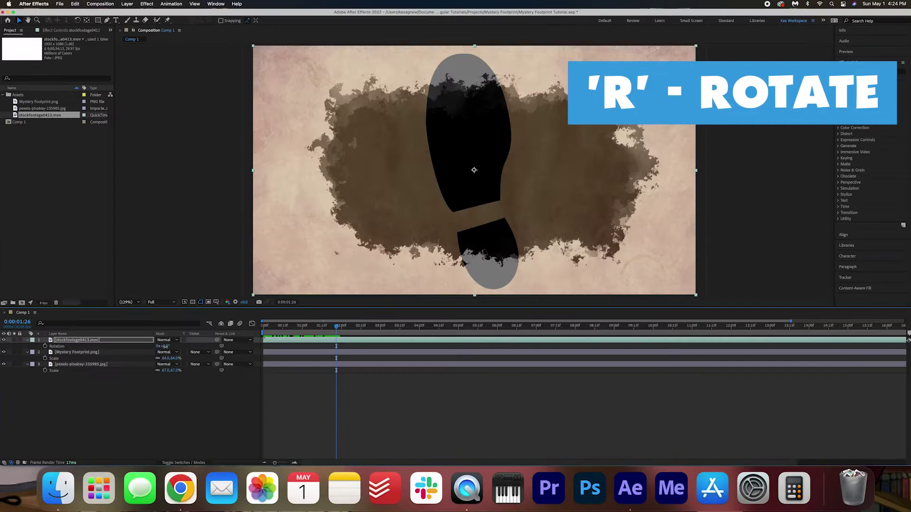
left_click_drag(165, 347, 189, 348)
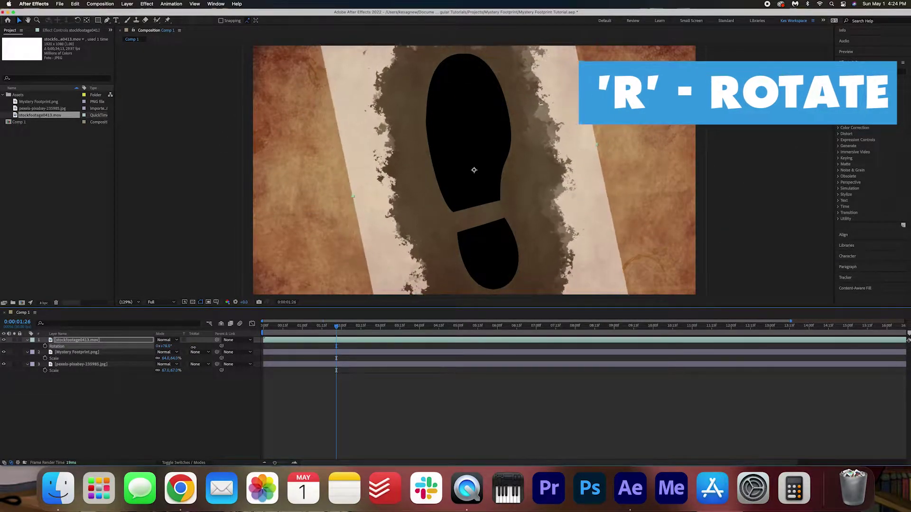
left_click_drag(445, 160, 465, 170)
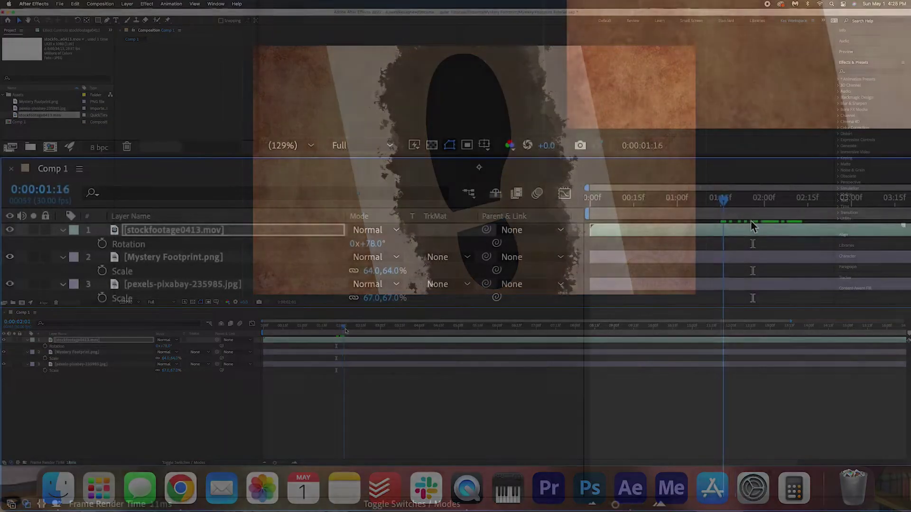
Split the ink-blot footage at 0:00:02:00 and delete the part after two seconds
left_click_drag(336, 336, 343, 336)
left_click_drag(764, 223, 767, 221)
left_click(772, 232)
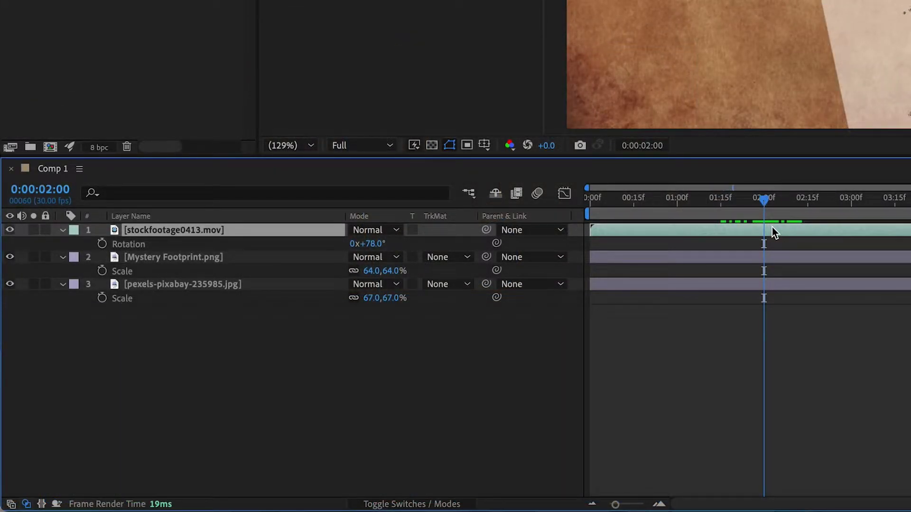
key("ctrl+shift+d")
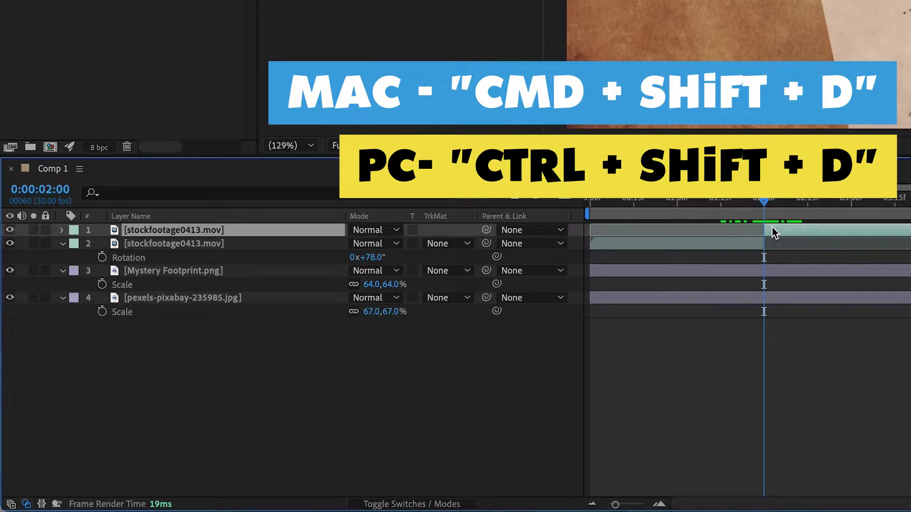
key("Delete")
left_click_drag(765, 202, 588, 211)
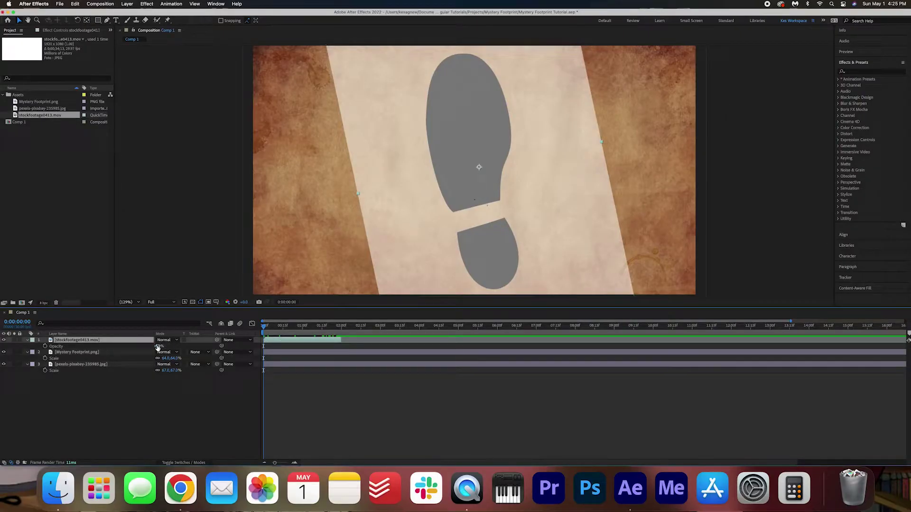
Set the ink-blot footage opacity back to 100%
left_click(159, 346)
type("100")
key("Return")
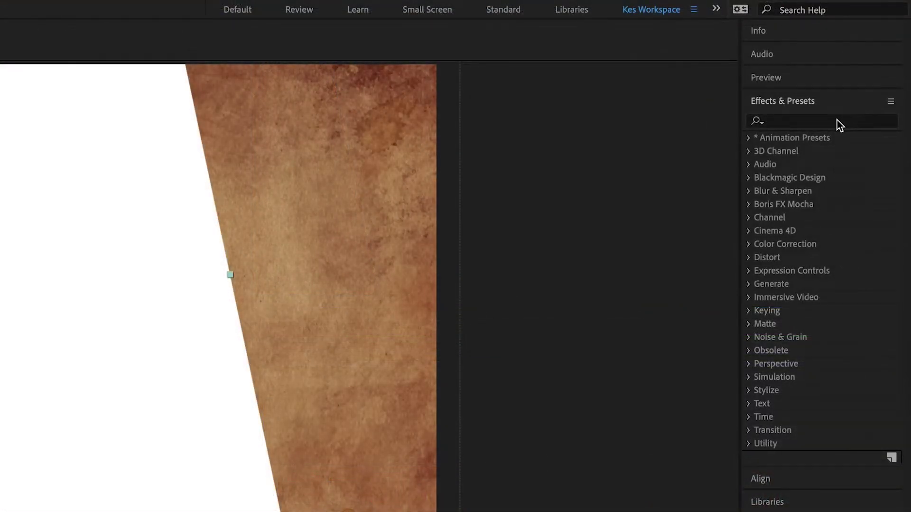
Apply Luma Key to the footage with Key Type set to Key Out Brighter
left_click(836, 122)
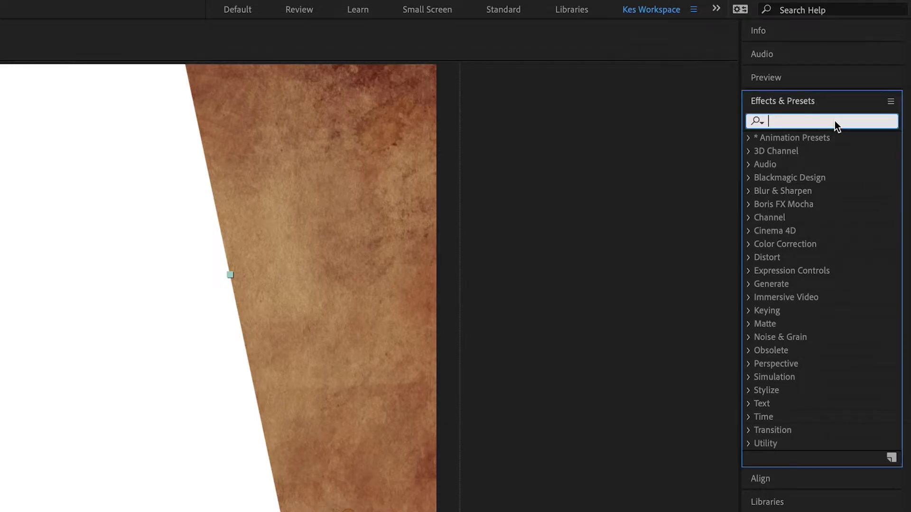
type("luma key")
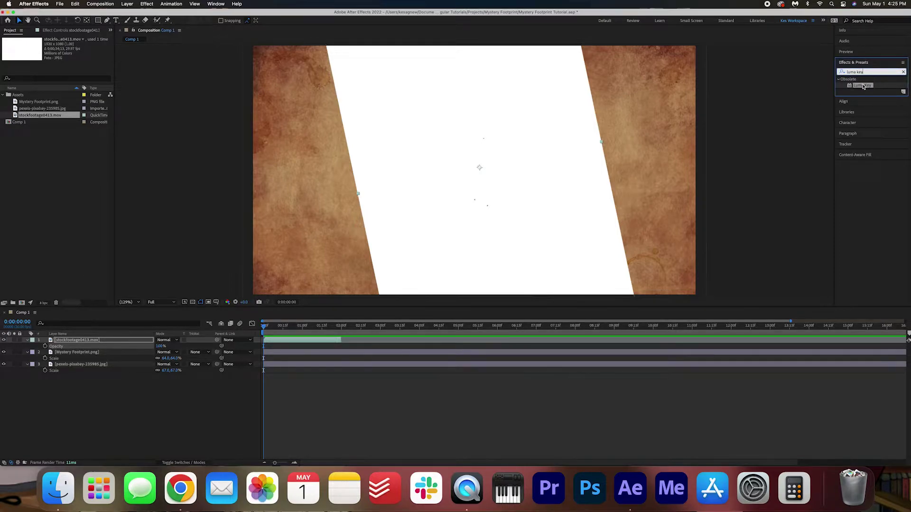
double_click(863, 86)
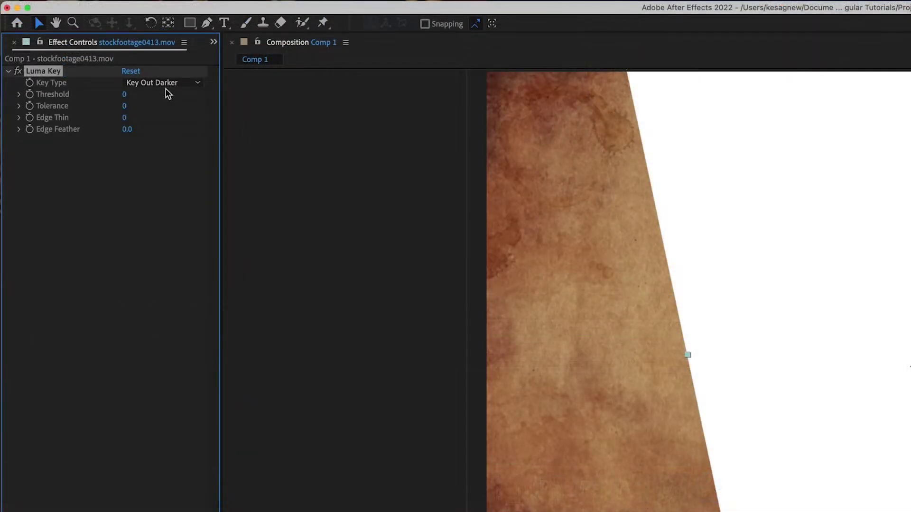
left_click(190, 82)
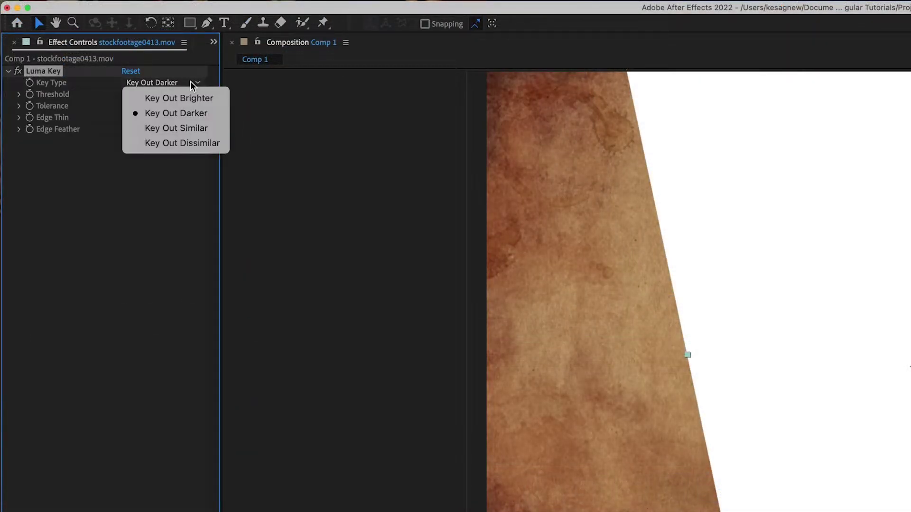
left_click(219, 98)
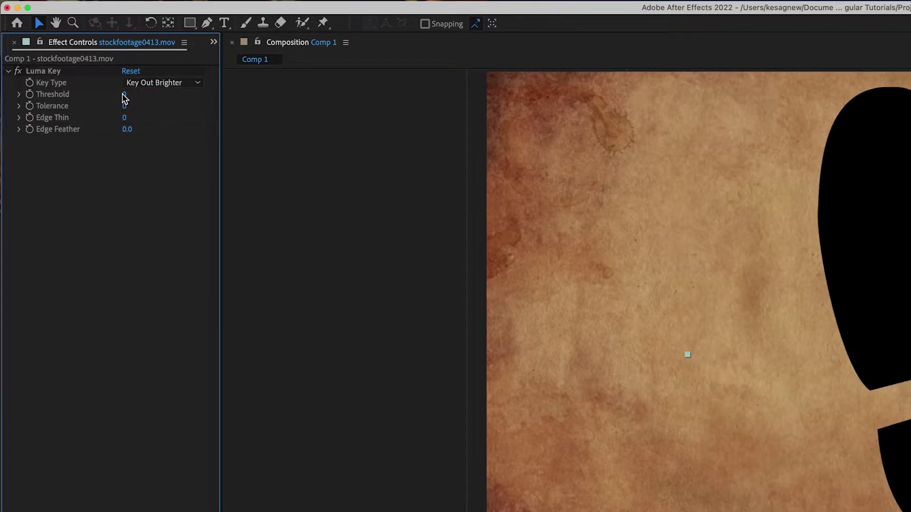
left_click(124, 94)
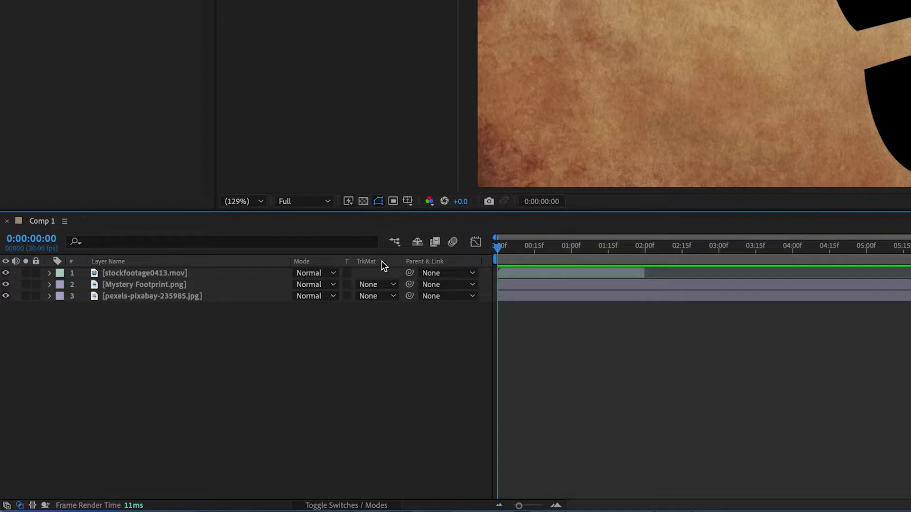
Use the ink-blot clip as the footprint's Alpha Matte and preview the reveal
left_click(394, 285)
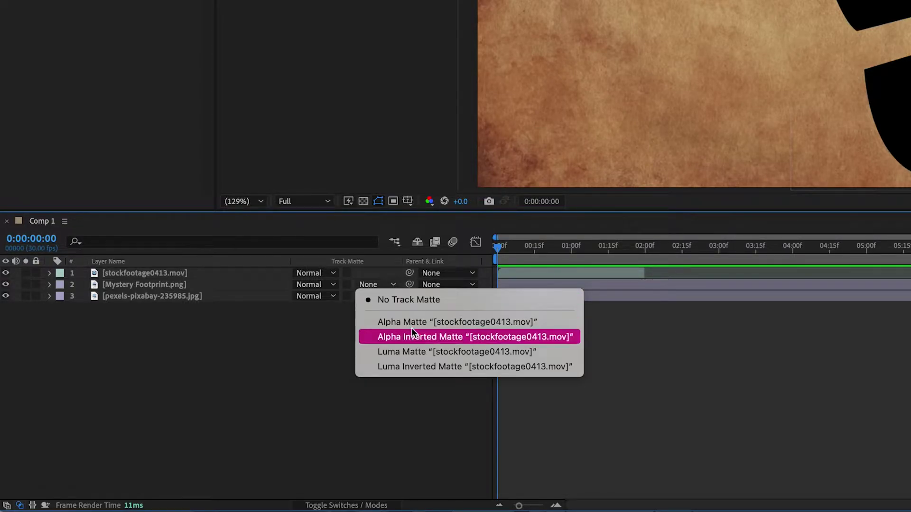
left_click(473, 323)
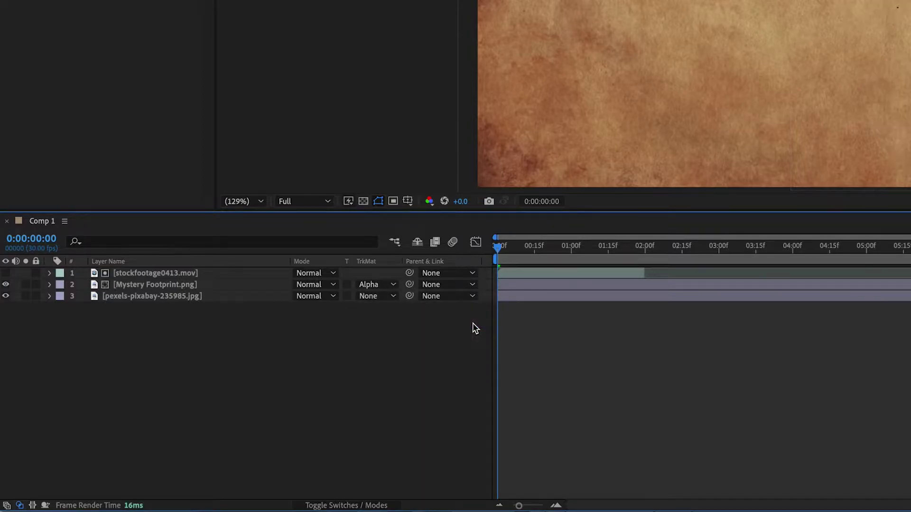
key("space")
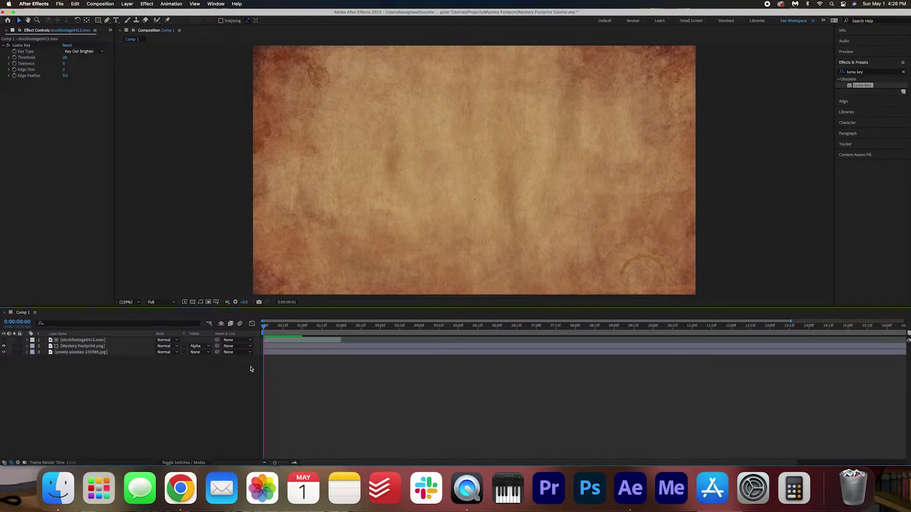
key("space")
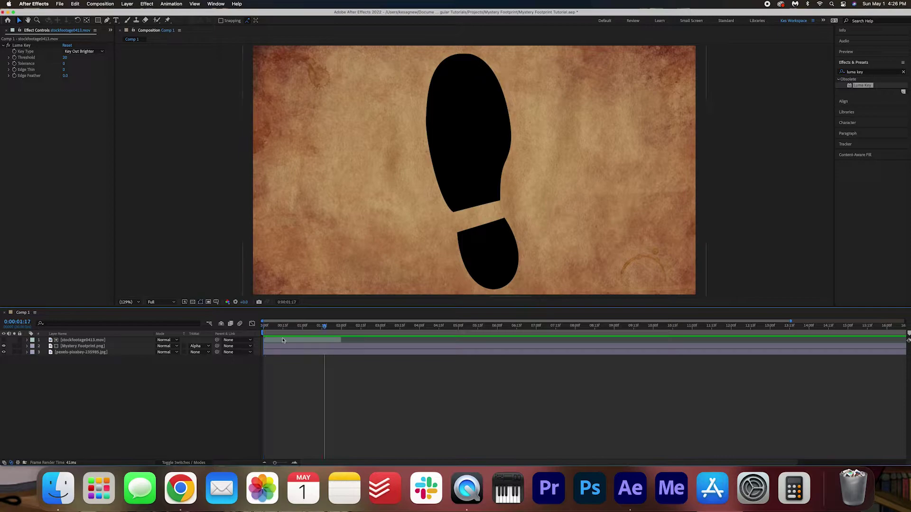
key("Home")
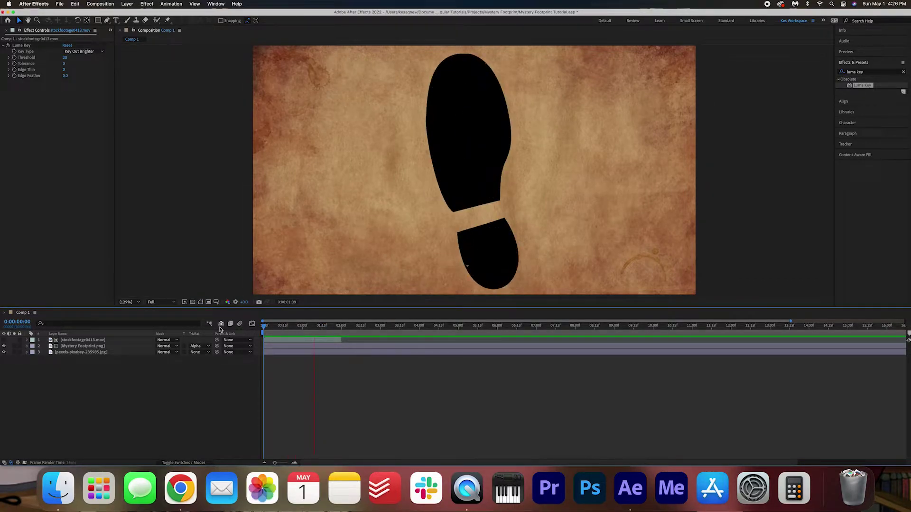
Select the footprint and ink-blot layers and paste a duplicate pair
left_click(348, 350)
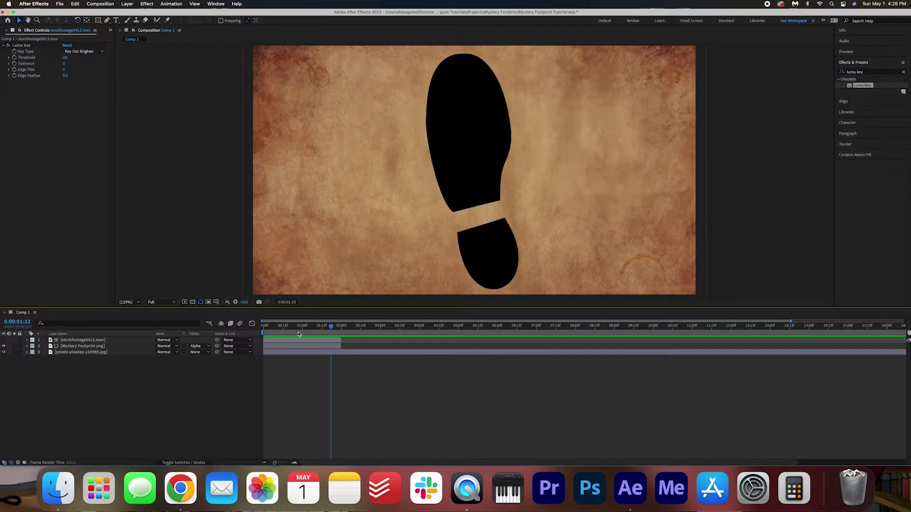
left_click_drag(264, 327, 319, 339)
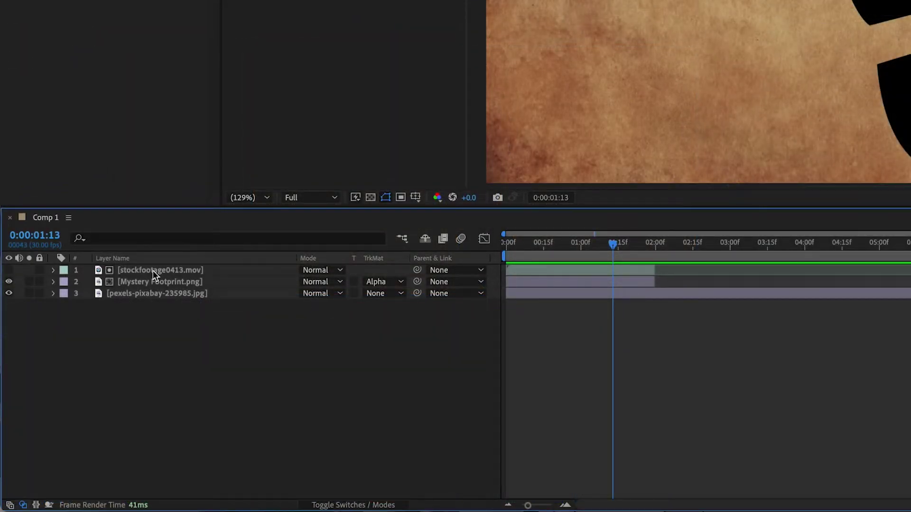
left_click(153, 270)
left_click(147, 283, "shift")
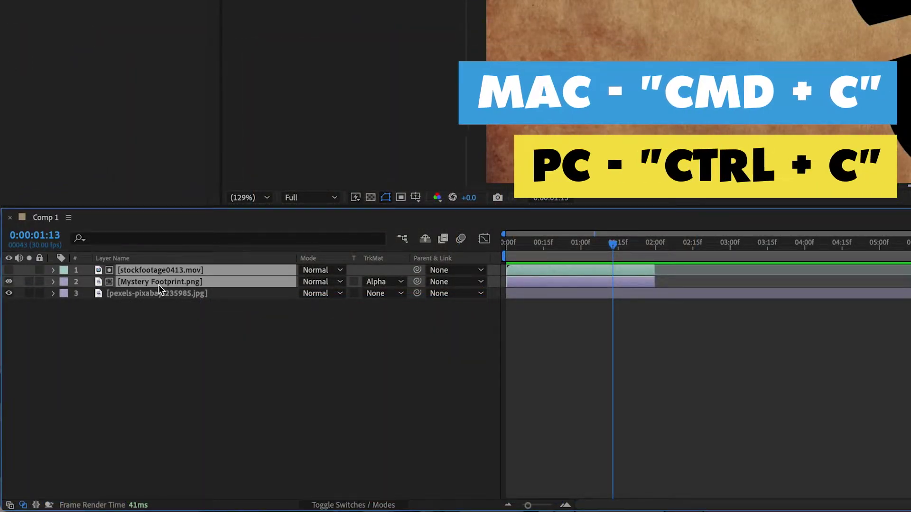
key("ctrl+v")
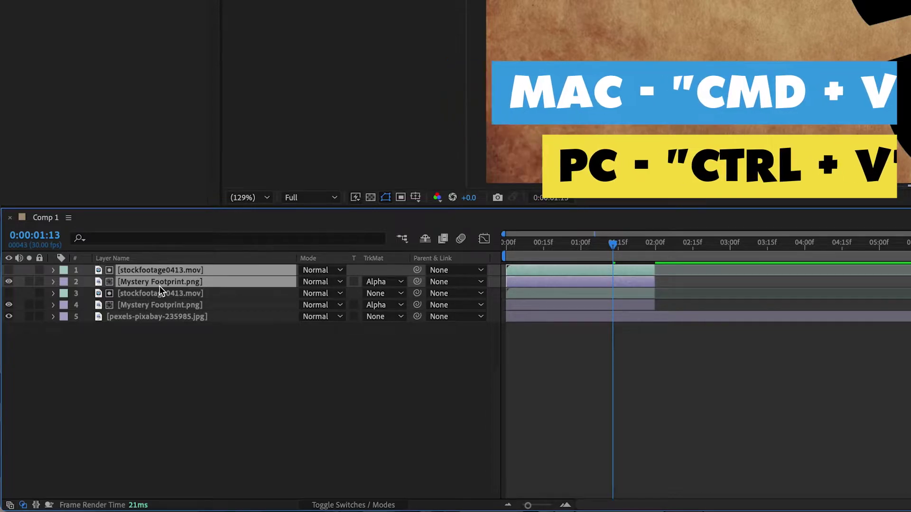
Shift the duplicate pair to begin at 2 seconds and bring up the upper footprint's track matte choices
left_click_drag(512, 270, 661, 277)
scroll(661, 275, "up", 5)
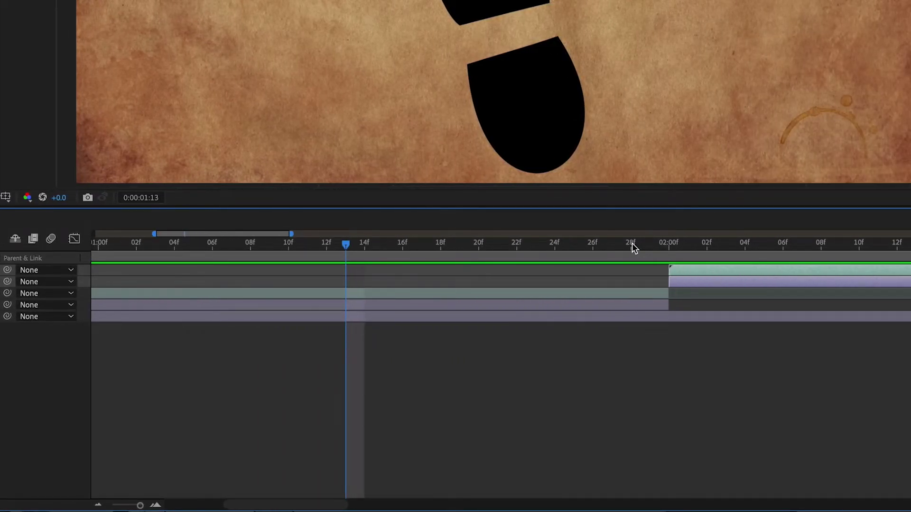
left_click_drag(632, 244, 669, 247)
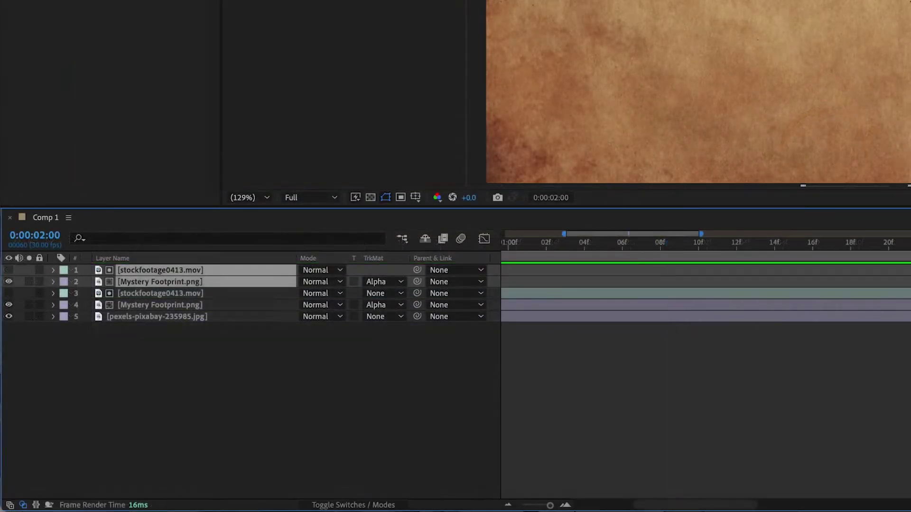
scroll(677, 280, "down", 5)
left_click(190, 293)
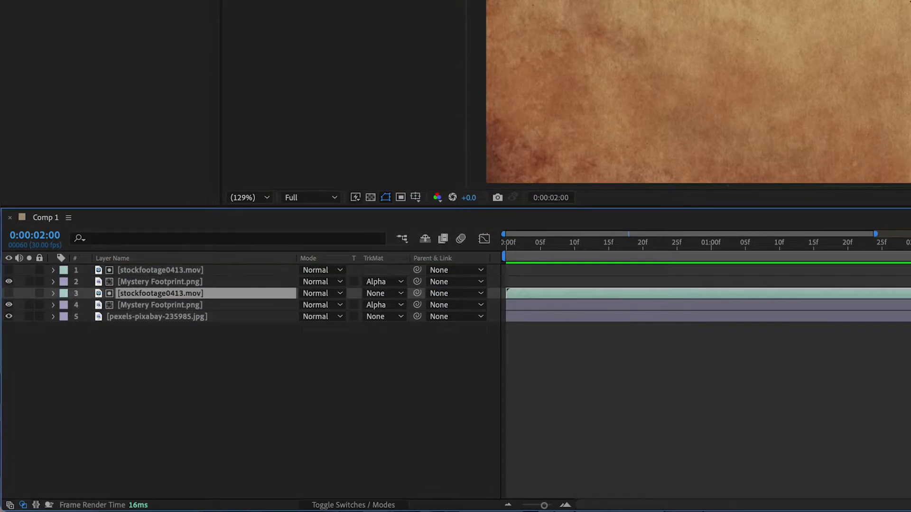
left_click(207, 283)
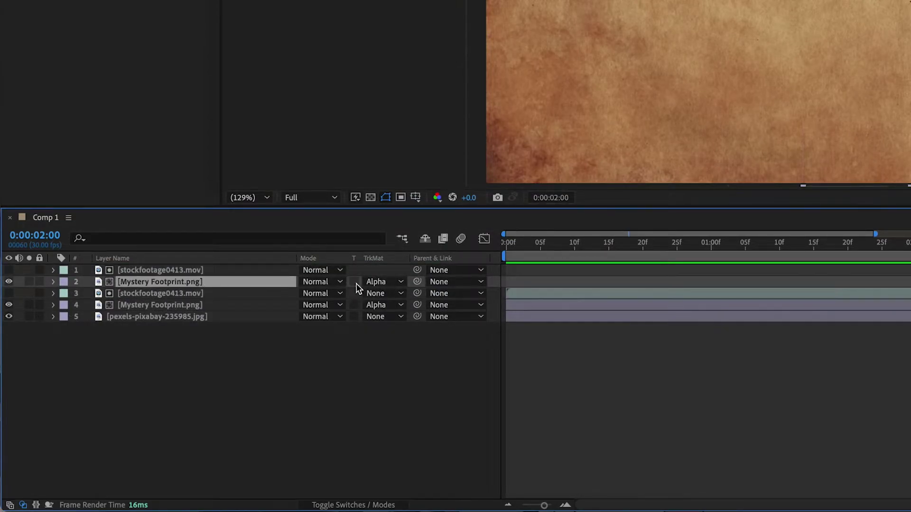
left_click(382, 283)
Clear the upper footprint's matte, time-reverse its ink-blot clip, and use that as its Alpha Matte
left_click(401, 298)
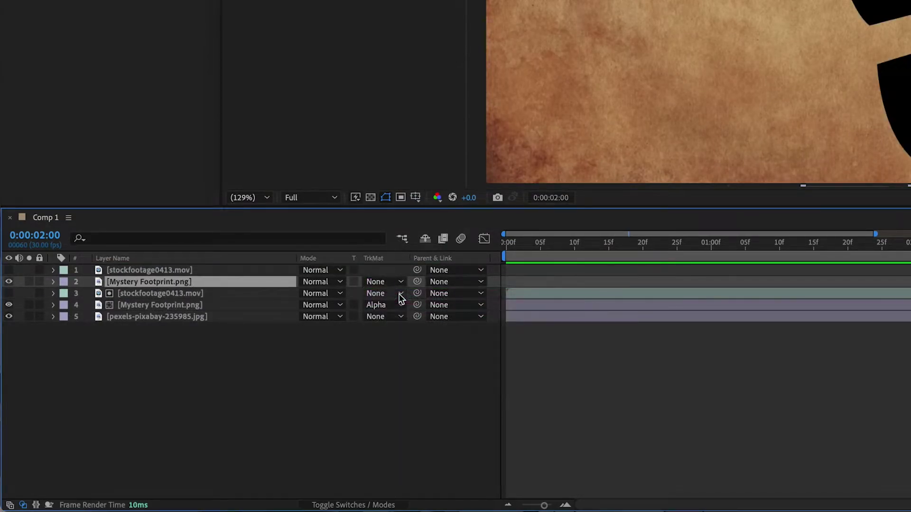
left_click(160, 273)
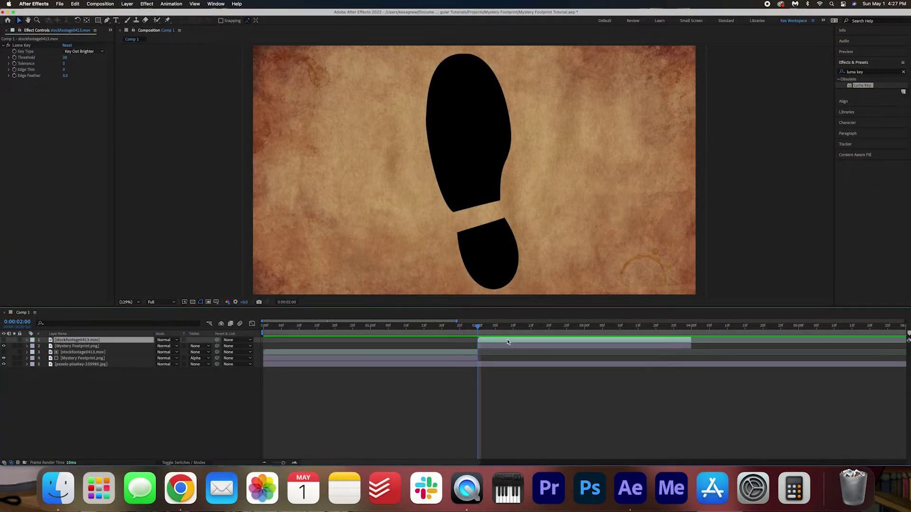
right_click(508, 342)
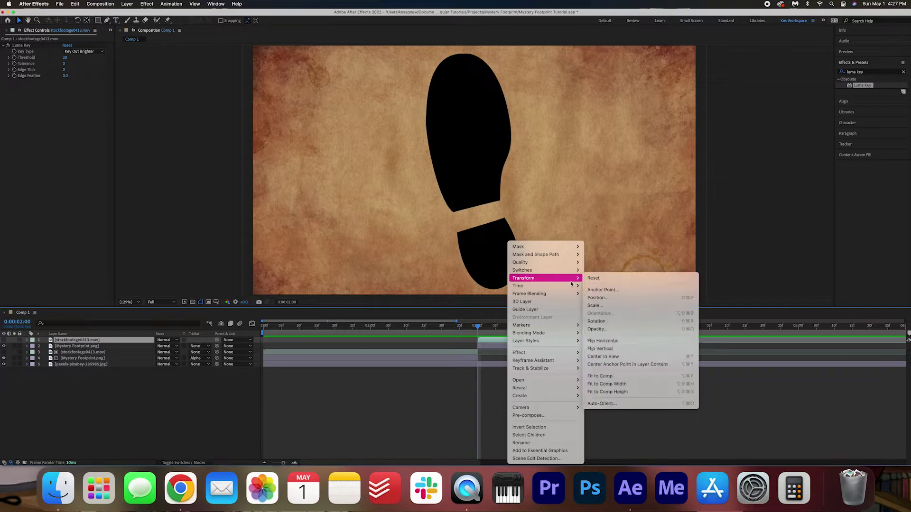
mouse_move(565, 286)
left_click(612, 294)
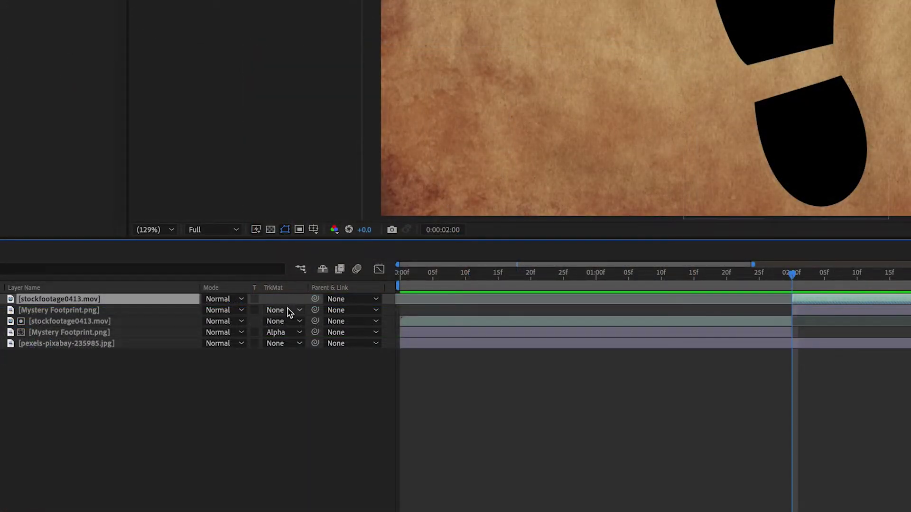
left_click(288, 315)
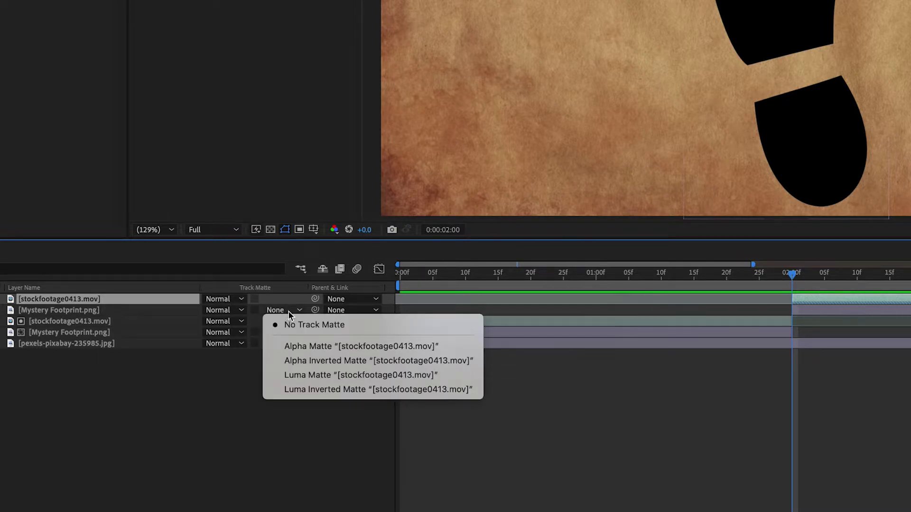
left_click(377, 345)
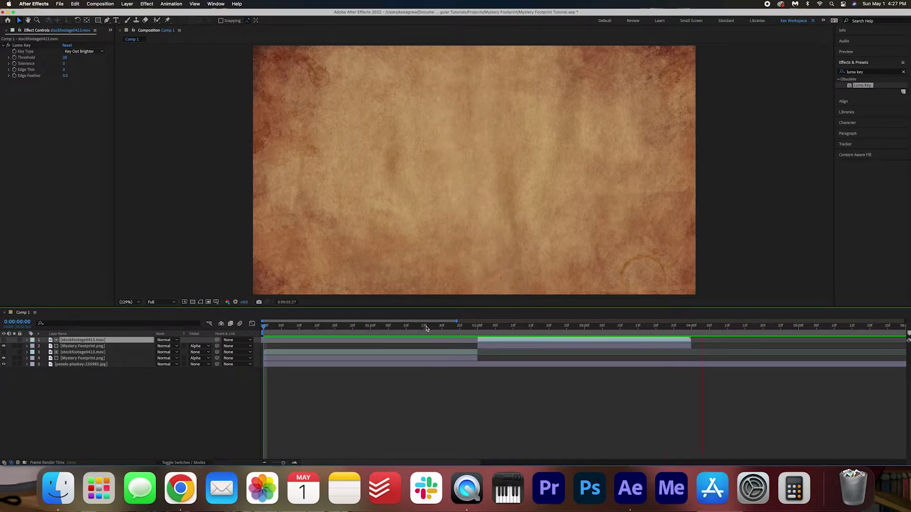
Slide the second footprint and reversed ink-blot pair earlier, to around 1 second
left_click(281, 329)
left_click_drag(265, 332, 403, 334)
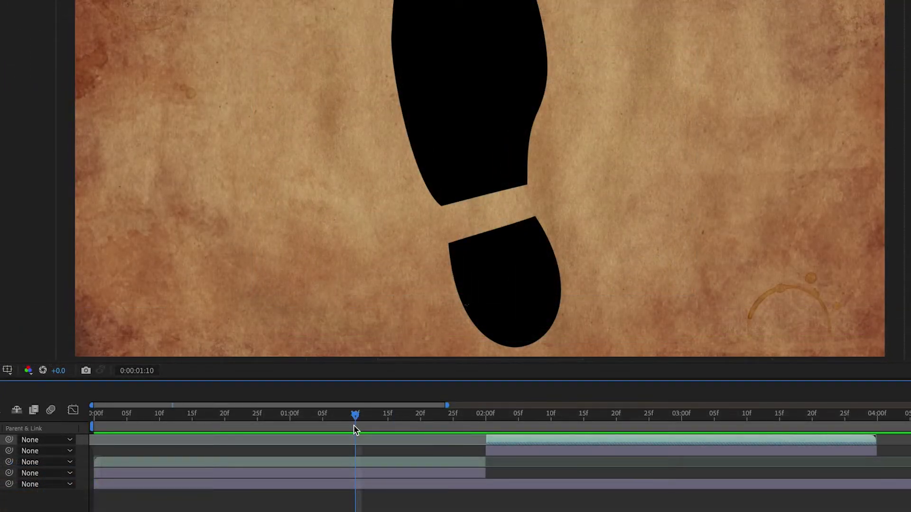
left_click_drag(508, 442, 379, 446)
left_click_drag(654, 430, 624, 437)
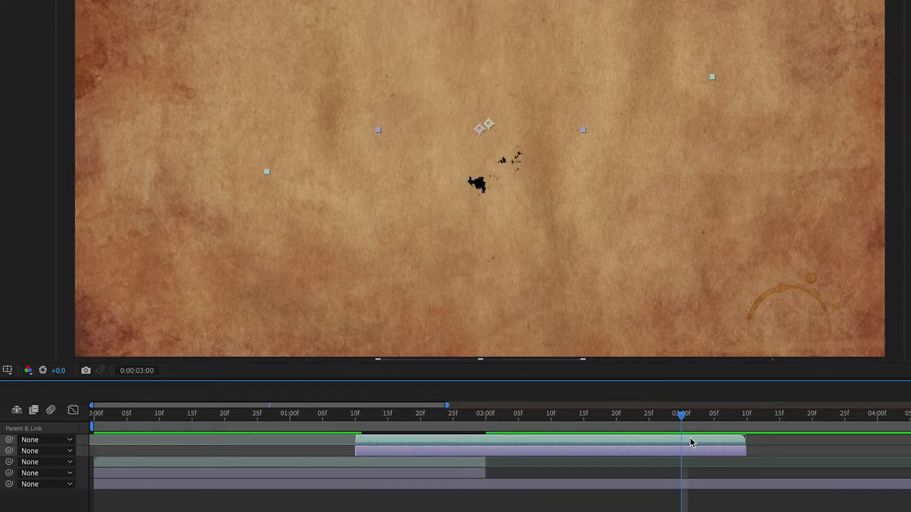
left_click_drag(252, 418, 327, 441)
left_click(321, 497)
left_click(310, 414)
left_click(356, 414)
Trim both layers' in-points to 1:20 and preview the sequence
key("bracketleft")
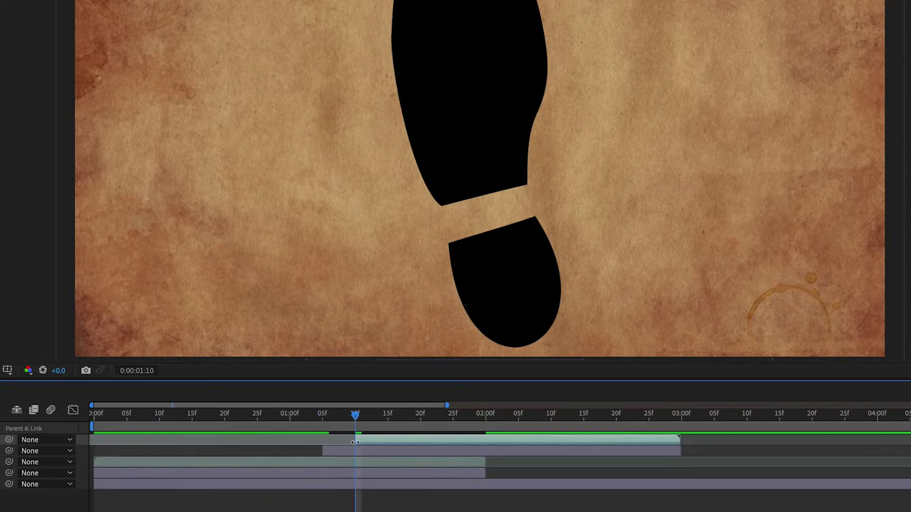
left_click(256, 414)
left_click_drag(256, 417, 360, 429)
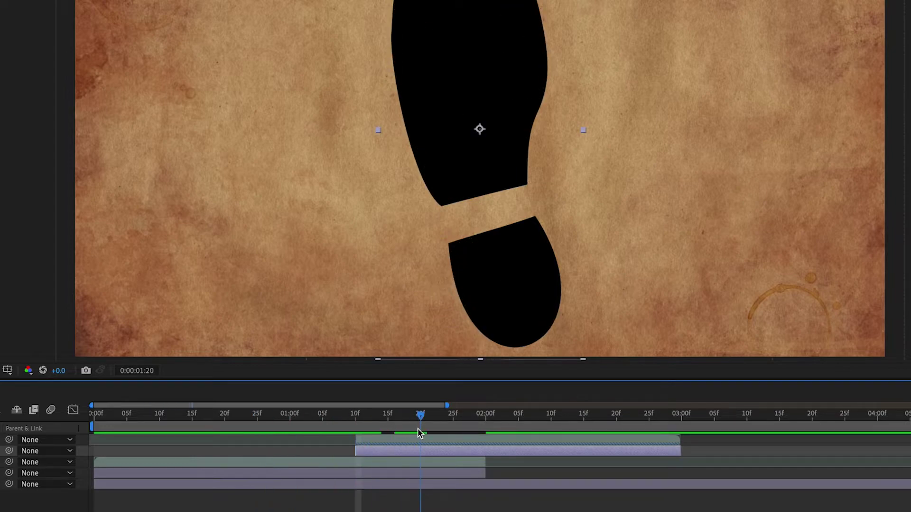
left_click(358, 441)
key("alt+bracketleft")
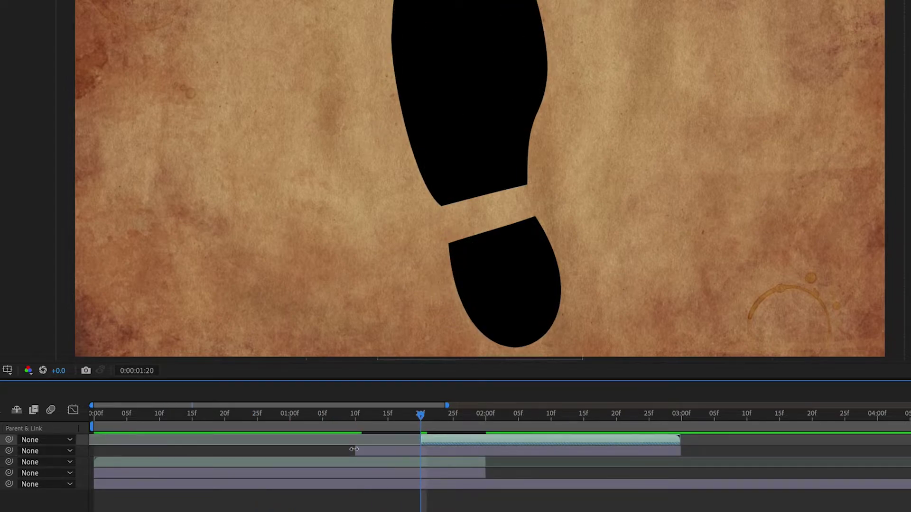
left_click_drag(356, 451, 418, 450)
left_click_drag(412, 411, 385, 427)
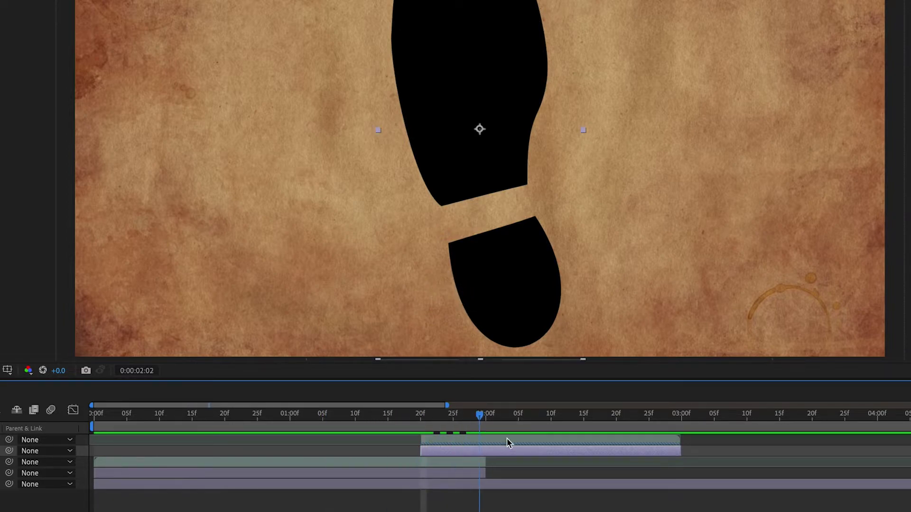
key("space")
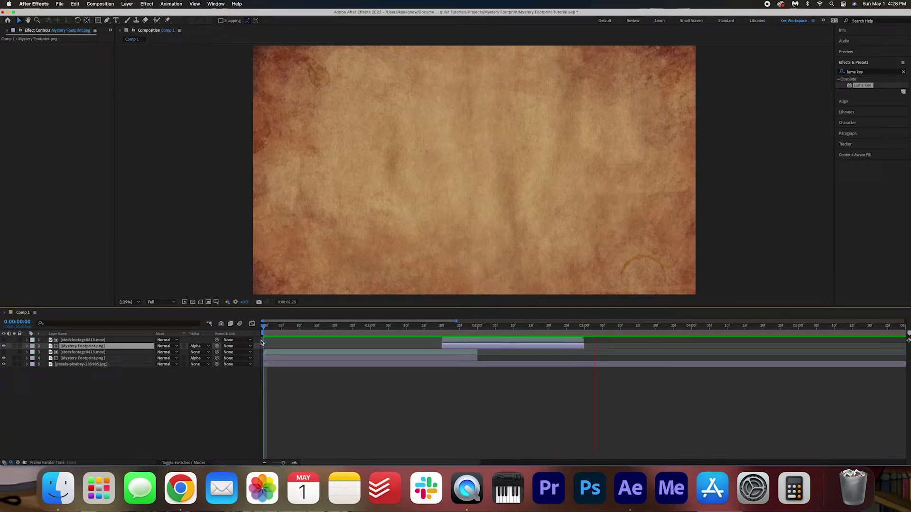
Pre-compose the four footprint and ink-blot layers into 'Footprint Comp'
left_click(136, 405)
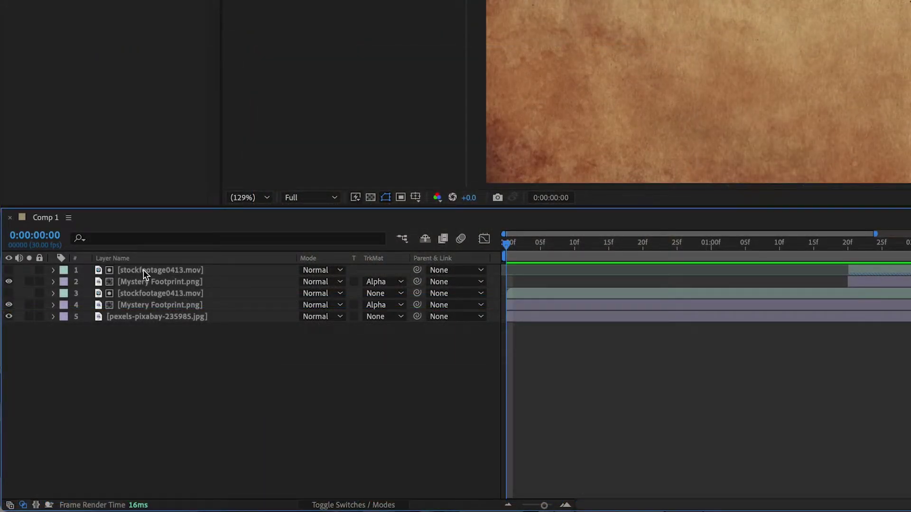
left_click(140, 270)
left_click(143, 282, "ctrl")
left_click(144, 293, "ctrl")
left_click(143, 305, "ctrl")
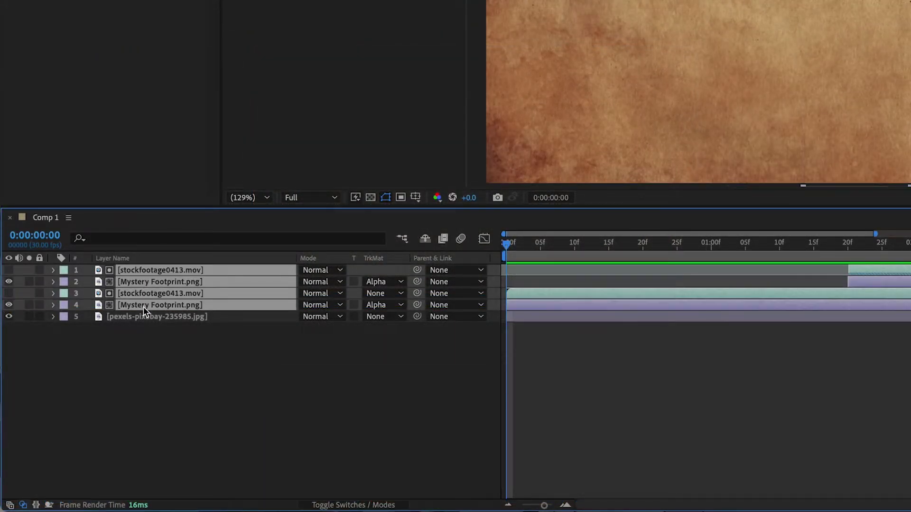
right_click(159, 280)
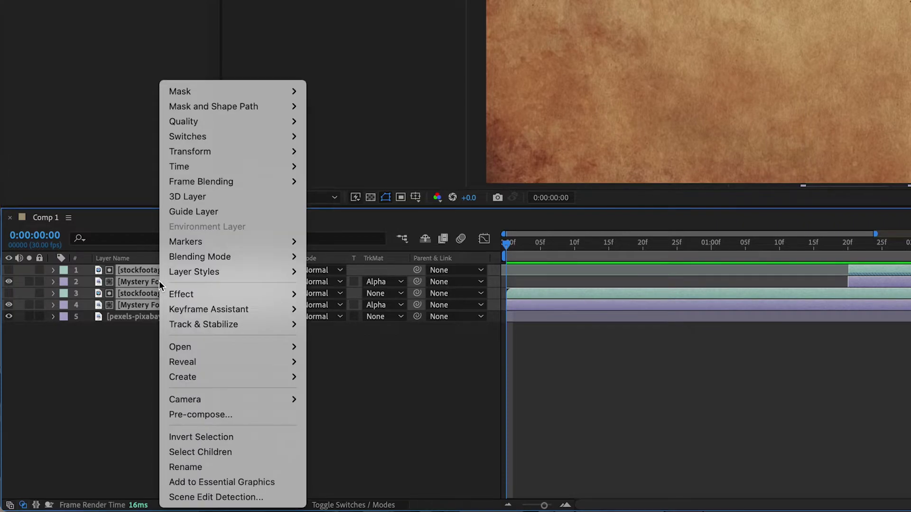
left_click(252, 415)
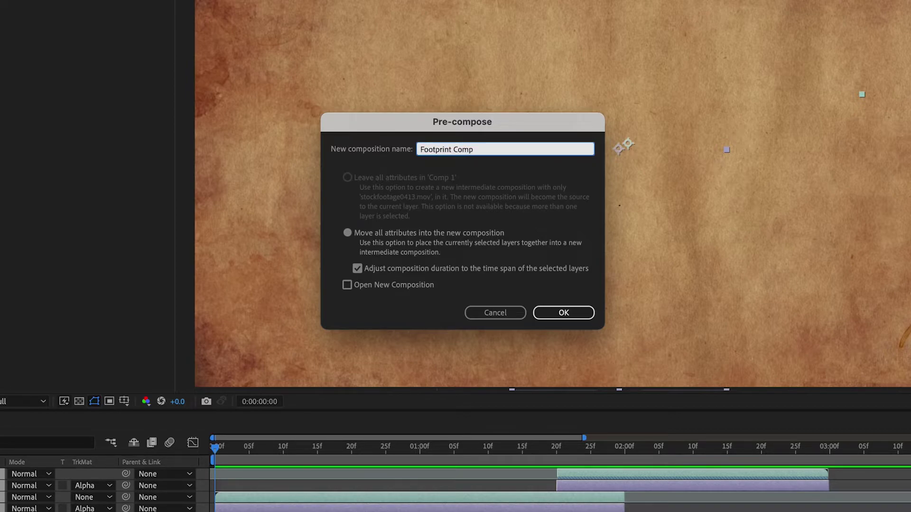
key("Return")
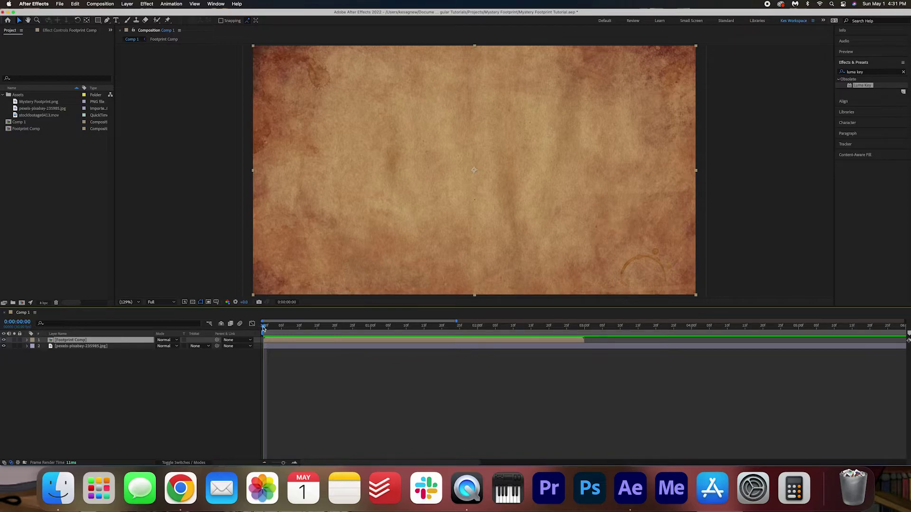
Scale Footprint Comp to about 22%, rotate it 40°, and move it to the lower left
left_click_drag(263, 328, 400, 334)
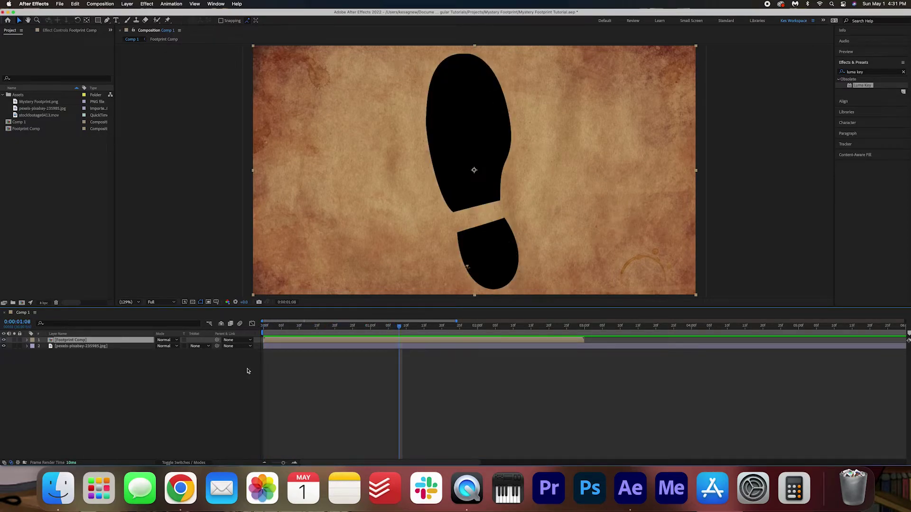
key("s")
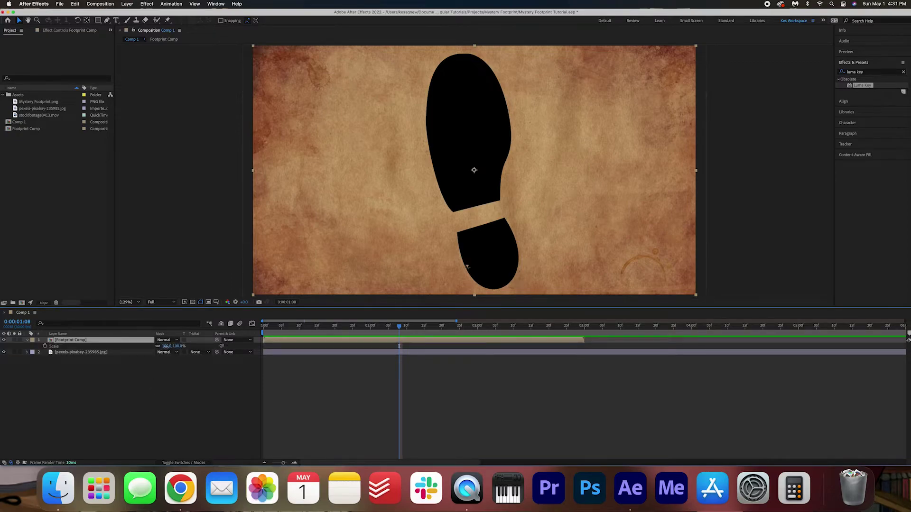
mouse_move(165, 347)
left_mouse_down()
mouse_move(140, 348)
mouse_move(189, 347)
mouse_move(179, 342)
left_mouse_up()
key("r")
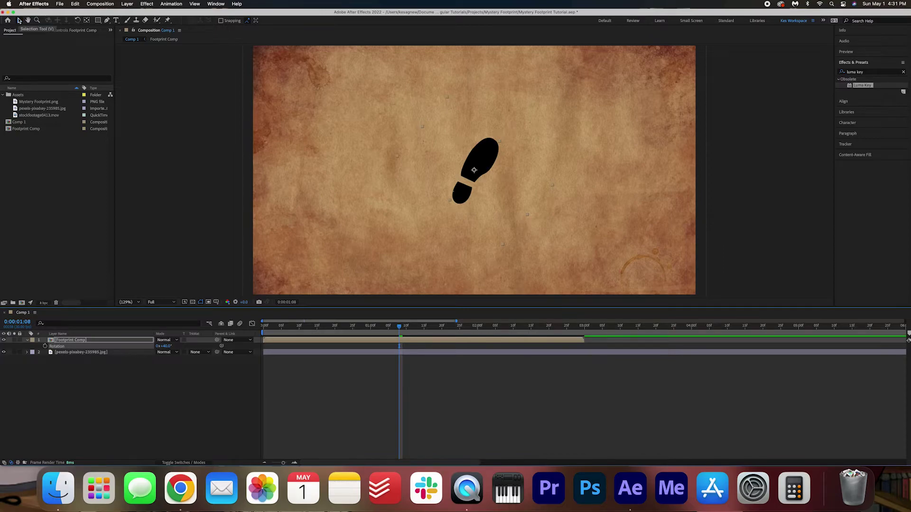
left_click_drag(485, 169, 308, 228)
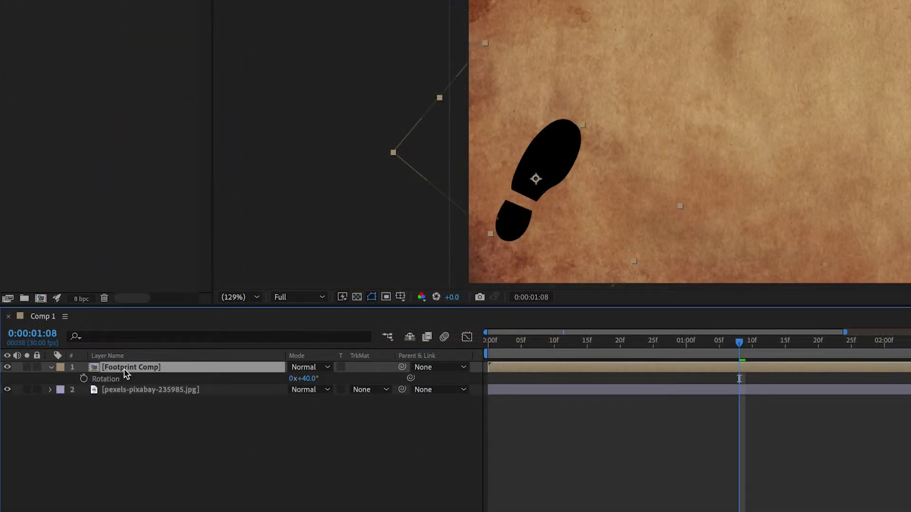
Duplicate the Footprint Comp, tilt the copy to 61°, and place it right of the first
key("ctrl+d")
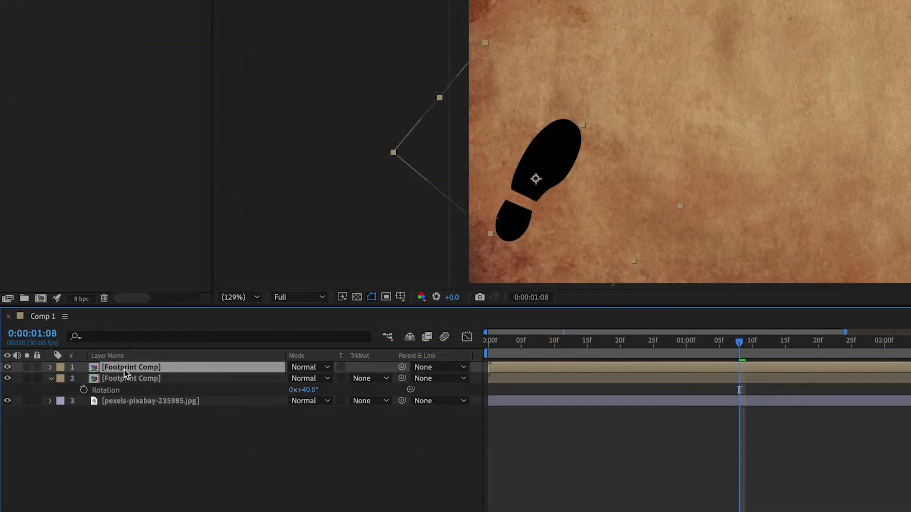
left_click_drag(570, 157, 640, 167)
key("r")
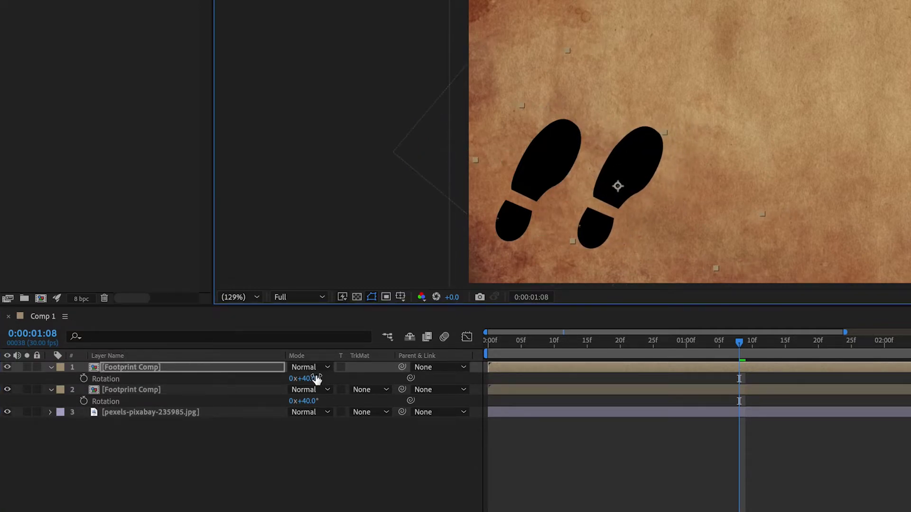
left_click_drag(317, 380, 328, 377)
left_click_drag(616, 188, 648, 173)
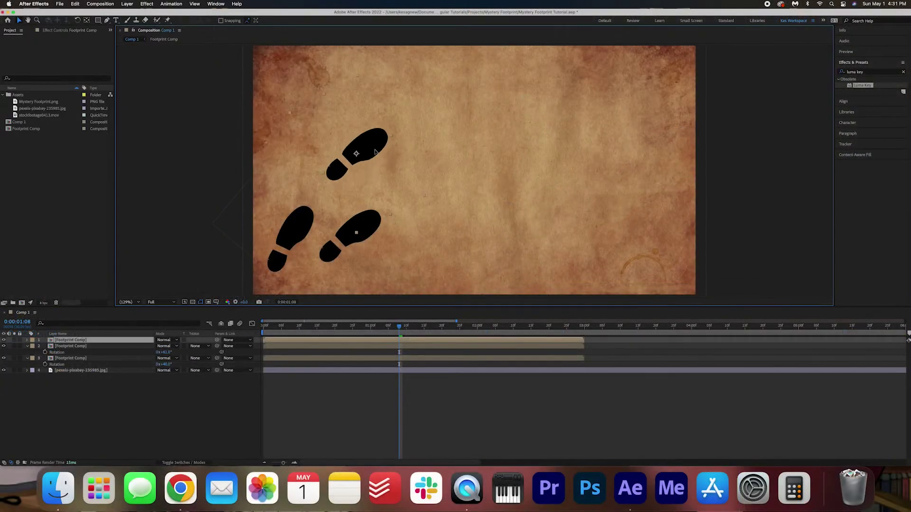
Add more footprint copies, placing them up and right toward the parchment's upper right
key("ctrl+d")
left_click_drag(368, 159, 463, 119)
key("super+d")
key("super+d")
left_click_drag(463, 119, 587, 90)
key("super+d")
key("super+d")
left_click_drag(588, 90, 662, 119)
Collapse the rotation properties of footprint layers 1 and 3 through 8
left_click(27, 340)
left_click(27, 352)
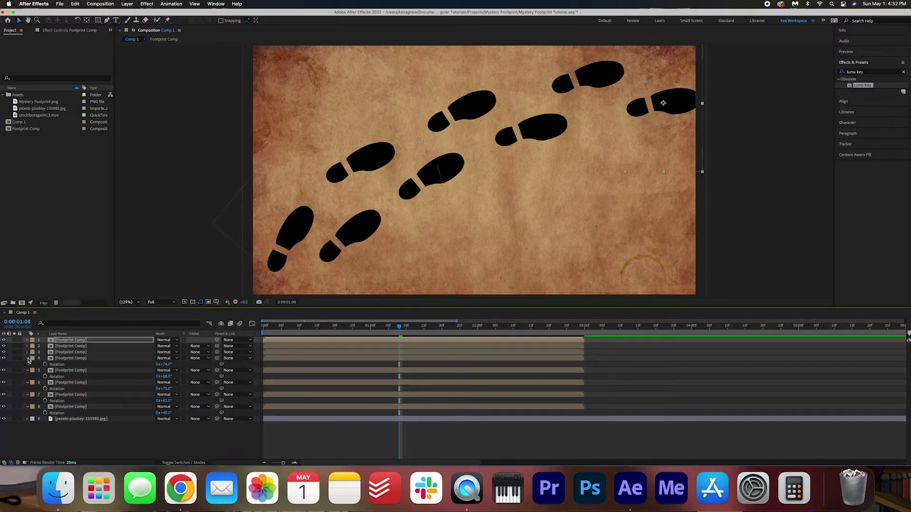
left_click(27, 359)
left_click(27, 364)
left_click(27, 370)
left_click(27, 376)
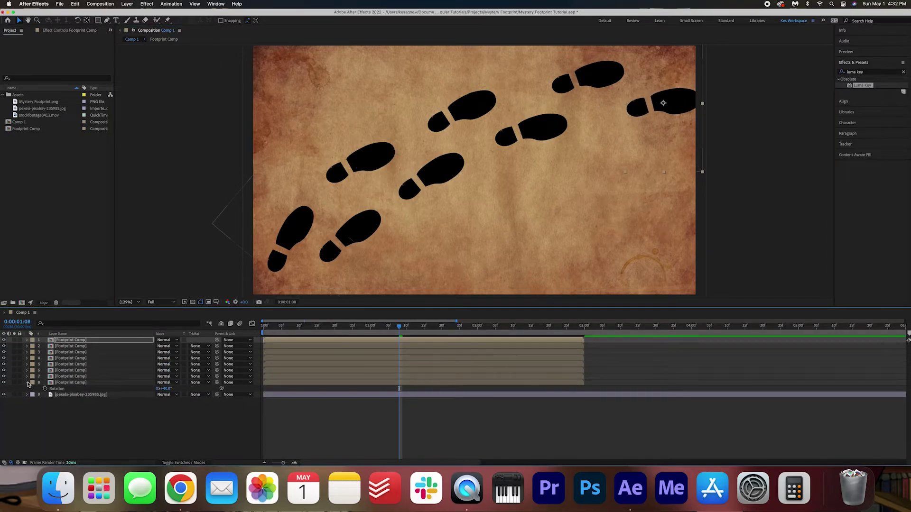
left_click(27, 383)
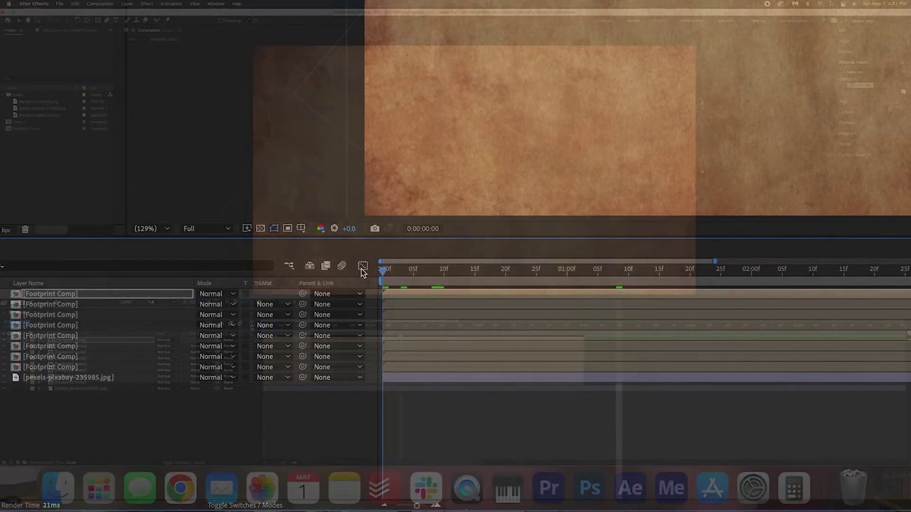
Start the seventh and sixth Footprint Comp layers at frames 5 and 10
key("Home")
key("equal")
key("equal")
key("equal")
key("equal")
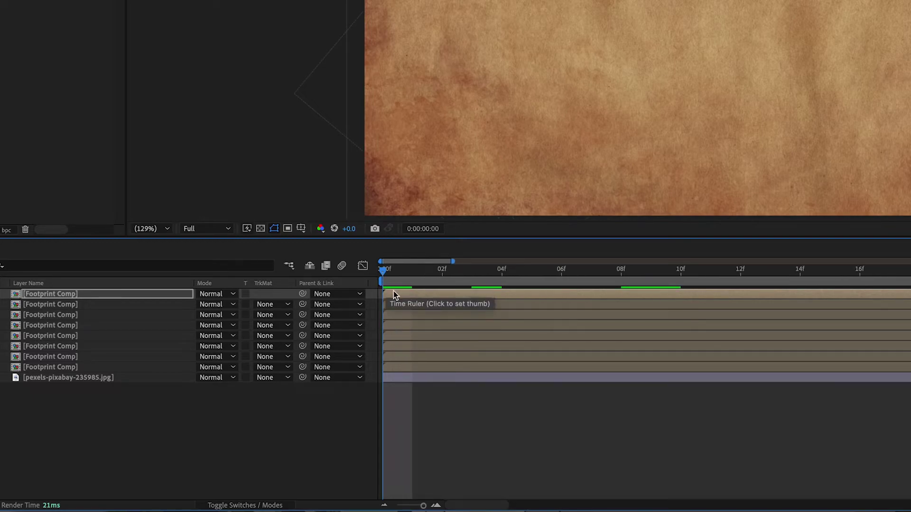
key("minus")
key("minus")
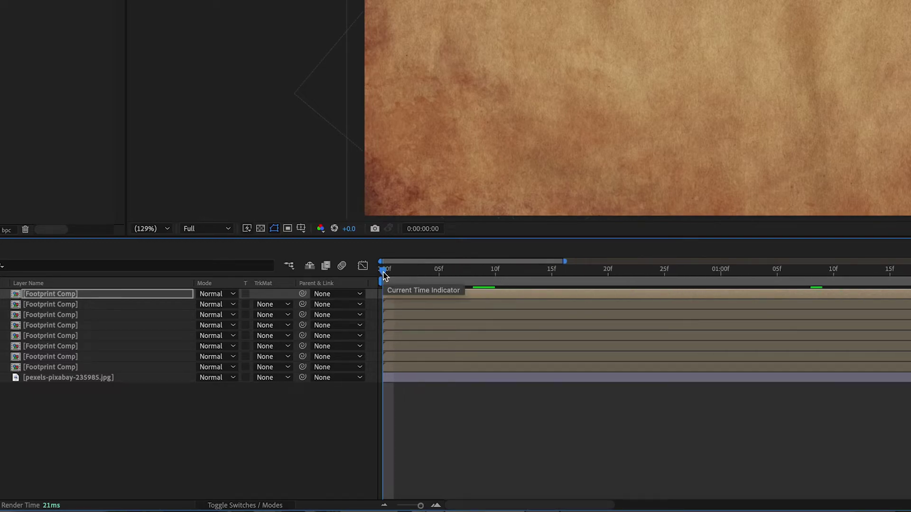
left_click_drag(383, 276, 440, 279)
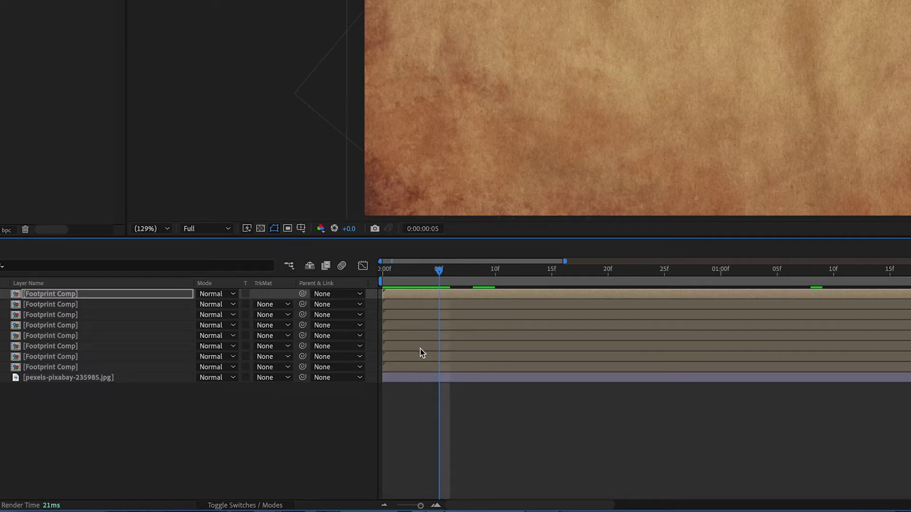
left_click(398, 360)
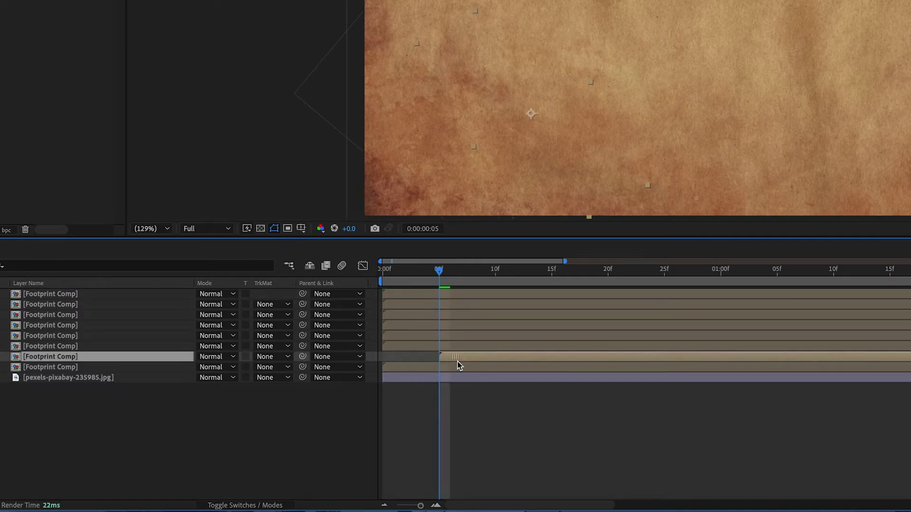
left_click(494, 277)
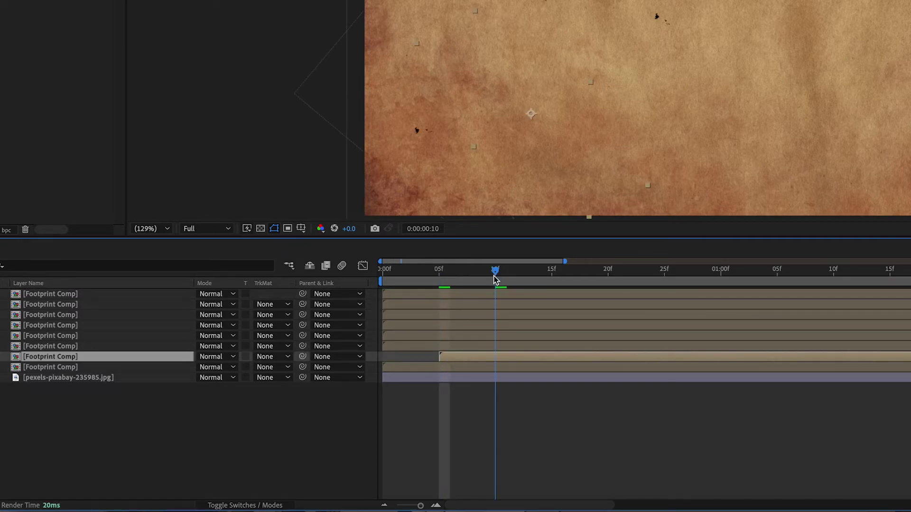
left_click(409, 346)
key("bracketleft")
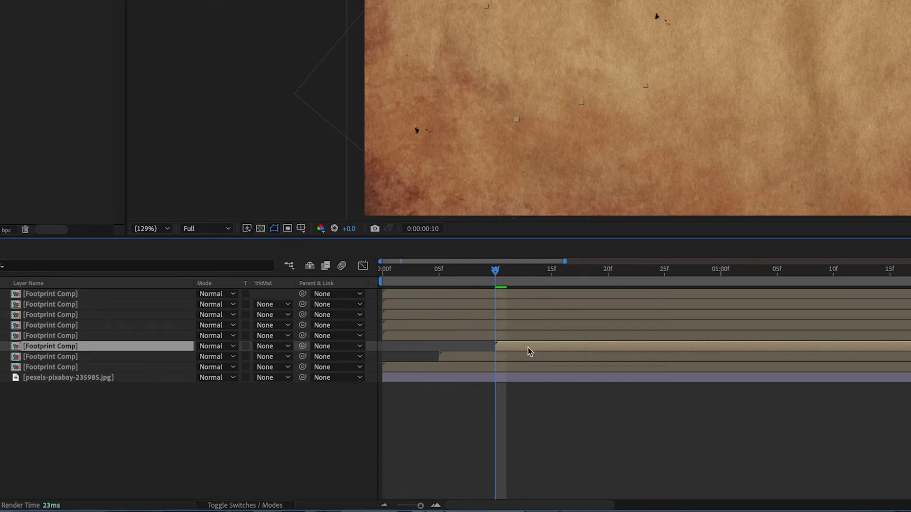
Start the fifth through top footprint layers at 15f, 20f, 25f, 01:00f and 01:05f
left_click(545, 276)
left_click_drag(413, 336, 568, 339)
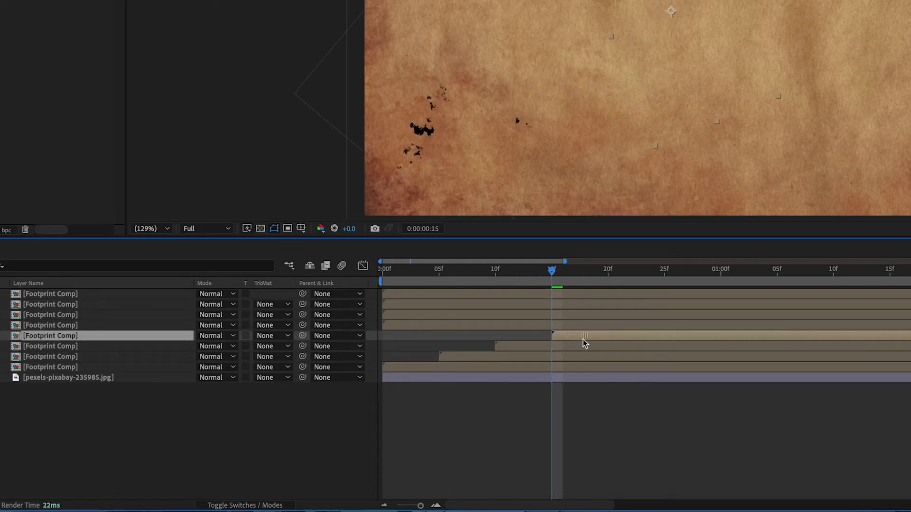
left_click(608, 277)
left_click_drag(443, 325, 645, 323)
left_click(664, 277)
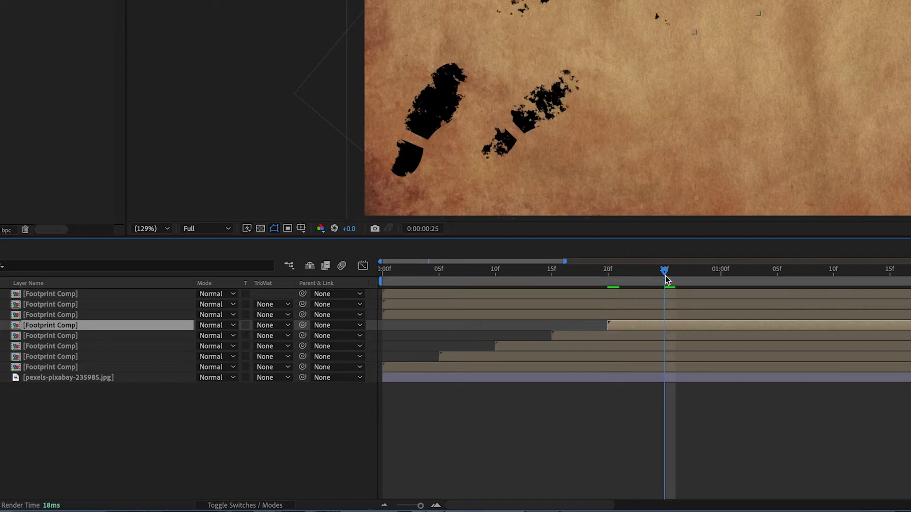
left_click_drag(398, 316, 682, 321)
left_click(721, 277)
left_click_drag(450, 304, 743, 304)
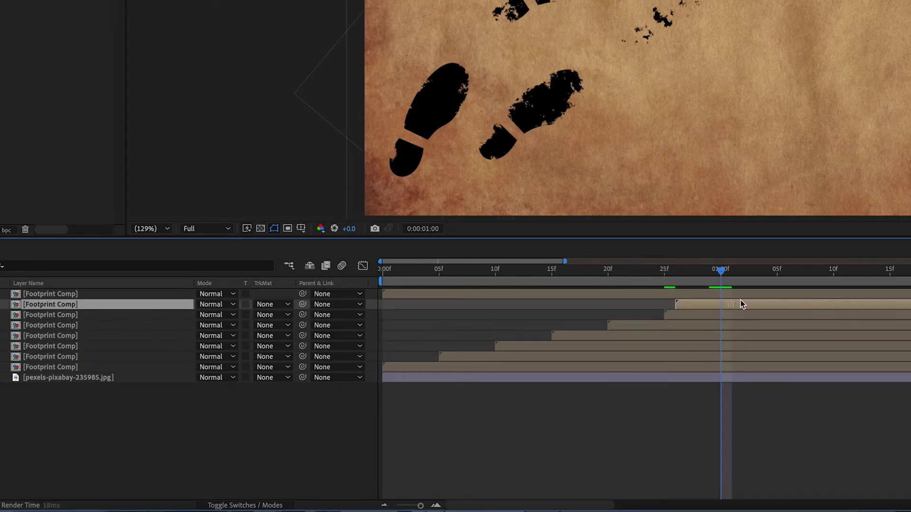
left_click(777, 269)
left_click_drag(399, 294, 796, 305)
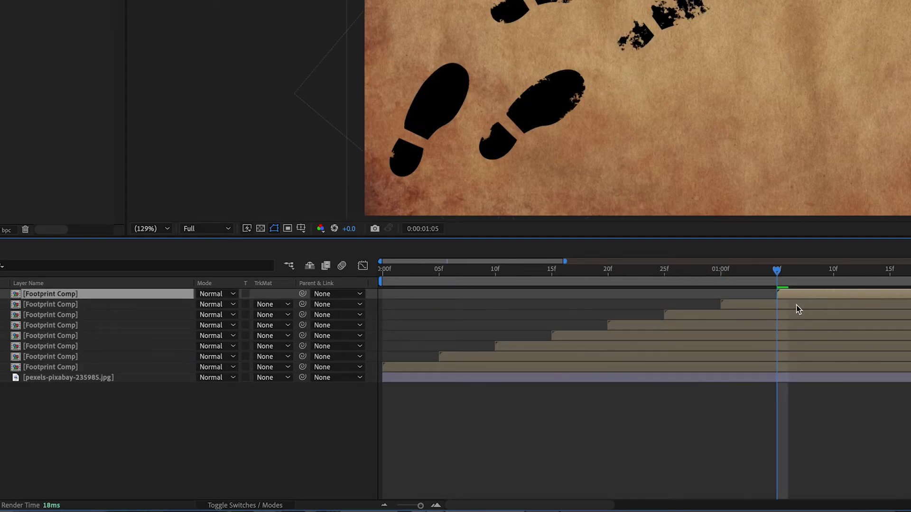